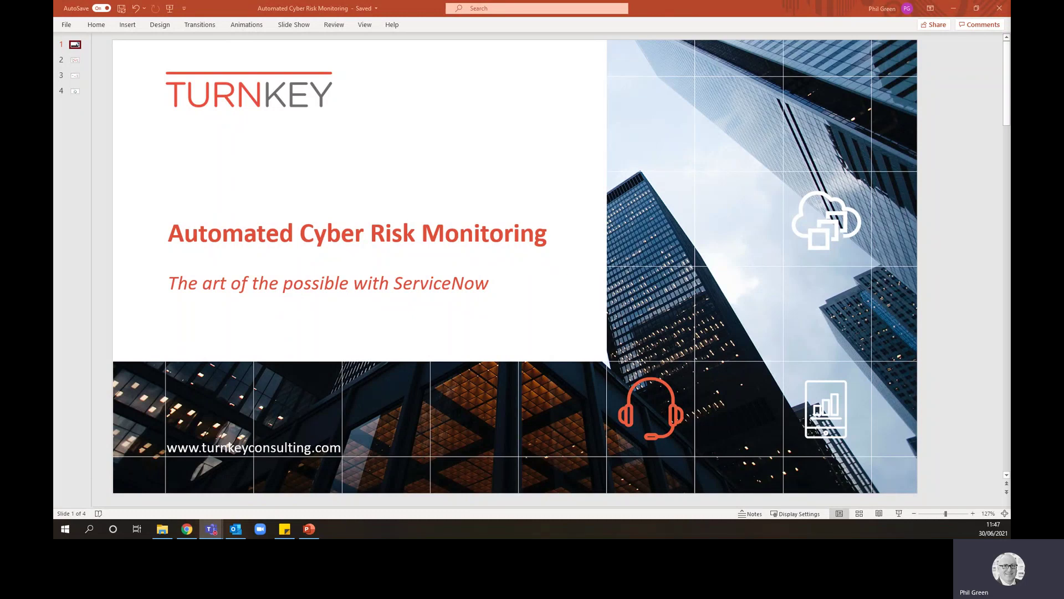
Show slide 2, the ServiceNow cloud diagram fed by SAP, SIEM, Detection and Threat Intelligence
left_click(76, 62)
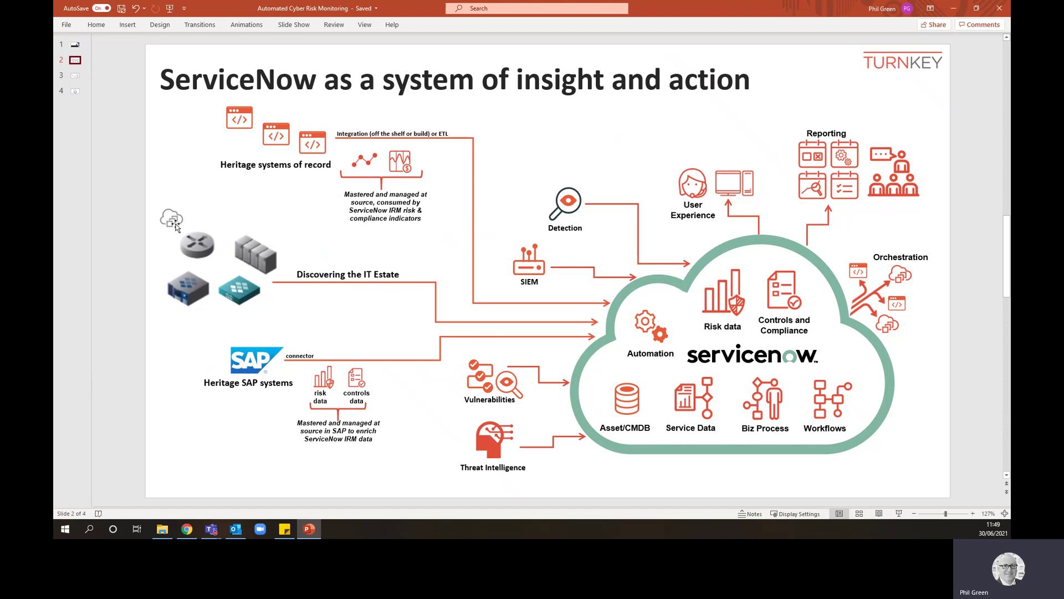
Advance to slide 3, 'Discovery > Asset > Controls > Vulnerabilities > Risks'
left_click(77, 75)
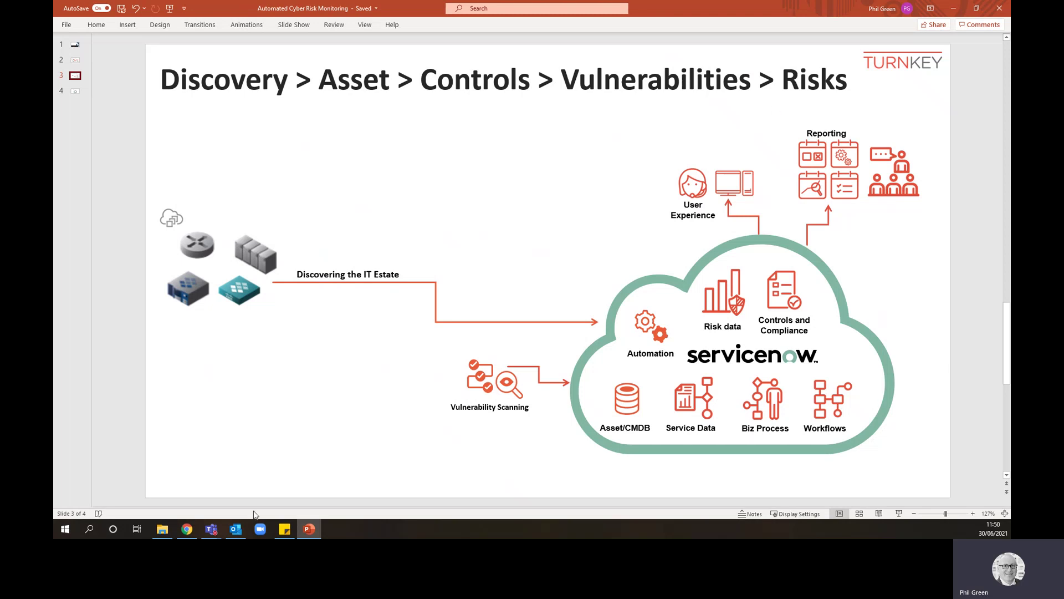
left_click(187, 531)
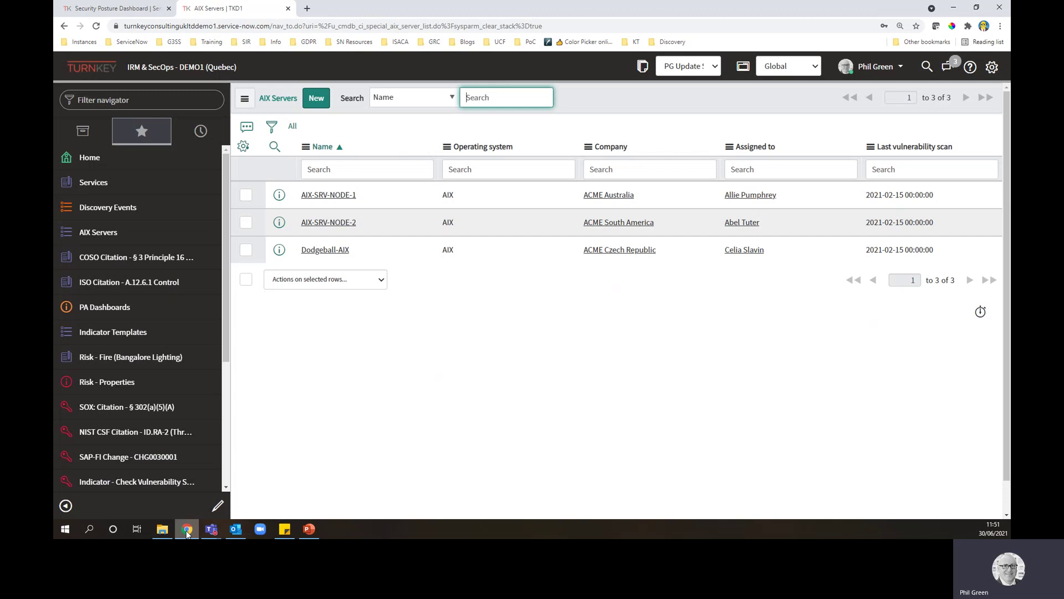
Select all eleven entries in the Discovery Events list and run the Process action on them
mouse_move(161, 529)
left_click(95, 209)
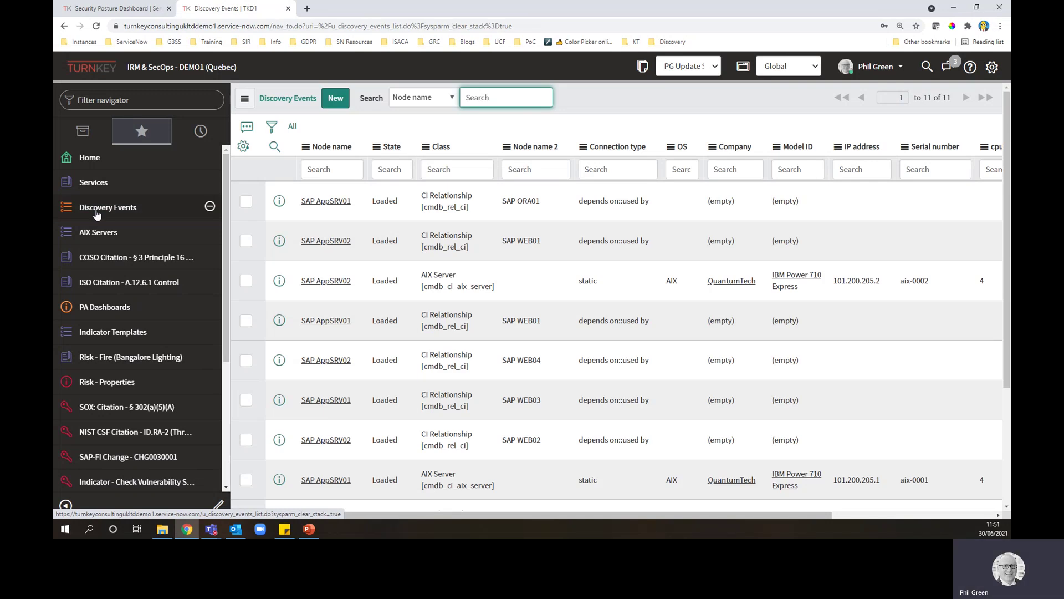
scroll(361, 380, "down", 2)
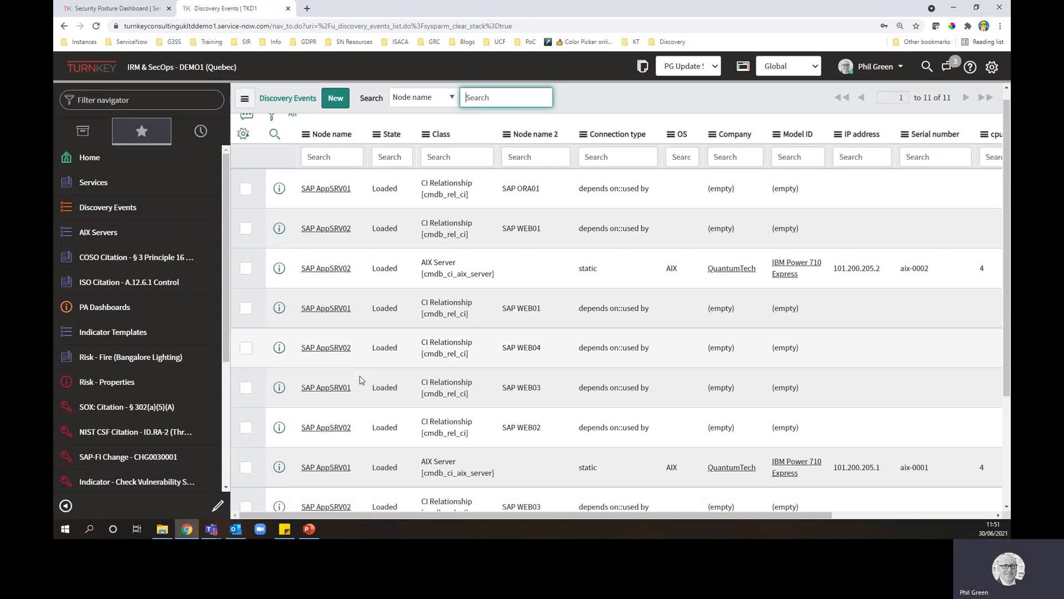
scroll(361, 380, "up", 2)
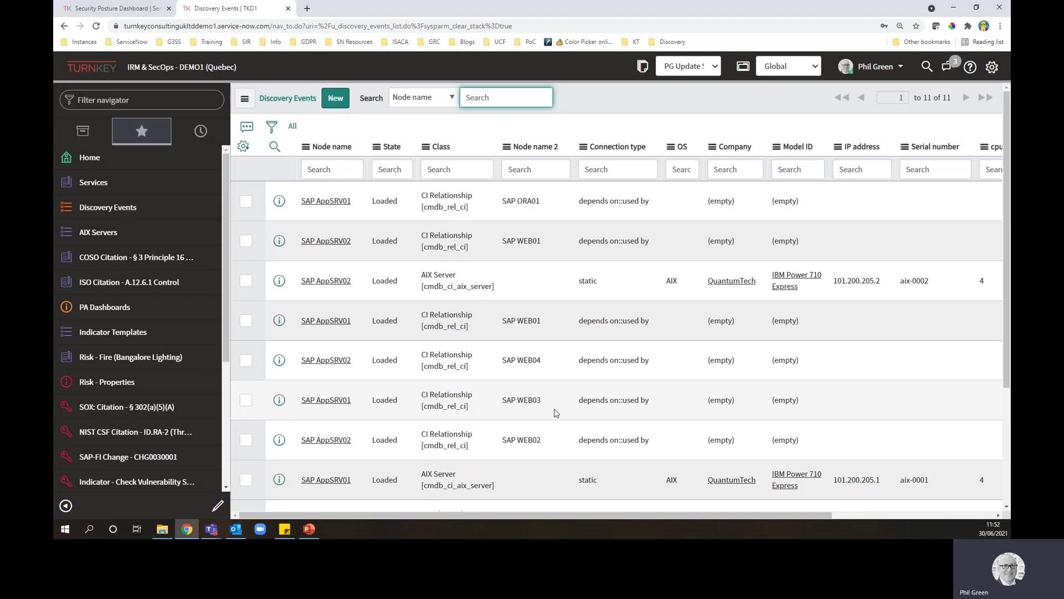
scroll(556, 413, "down", 5)
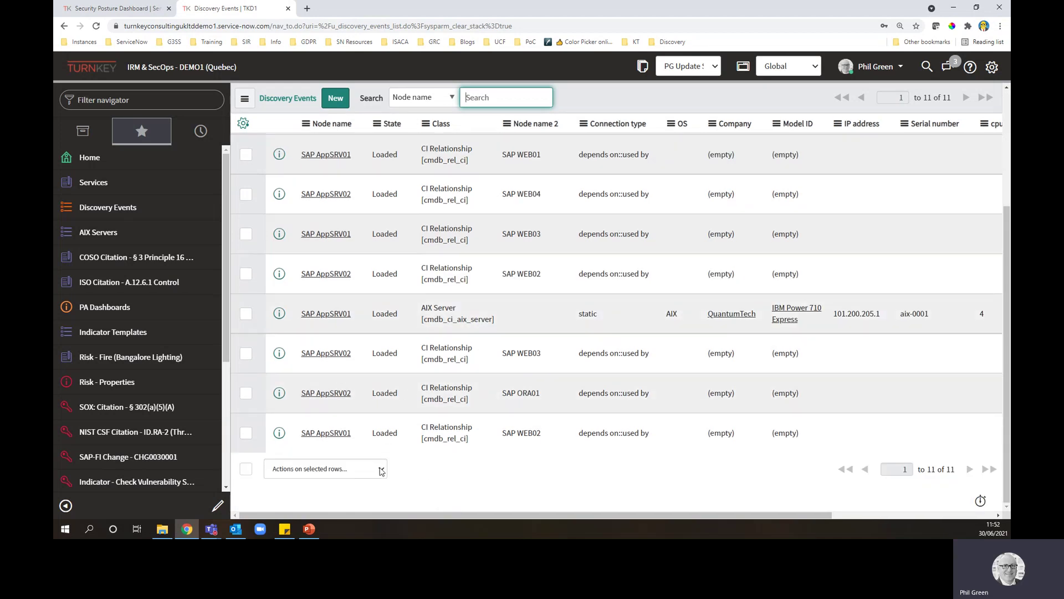
left_click(245, 468)
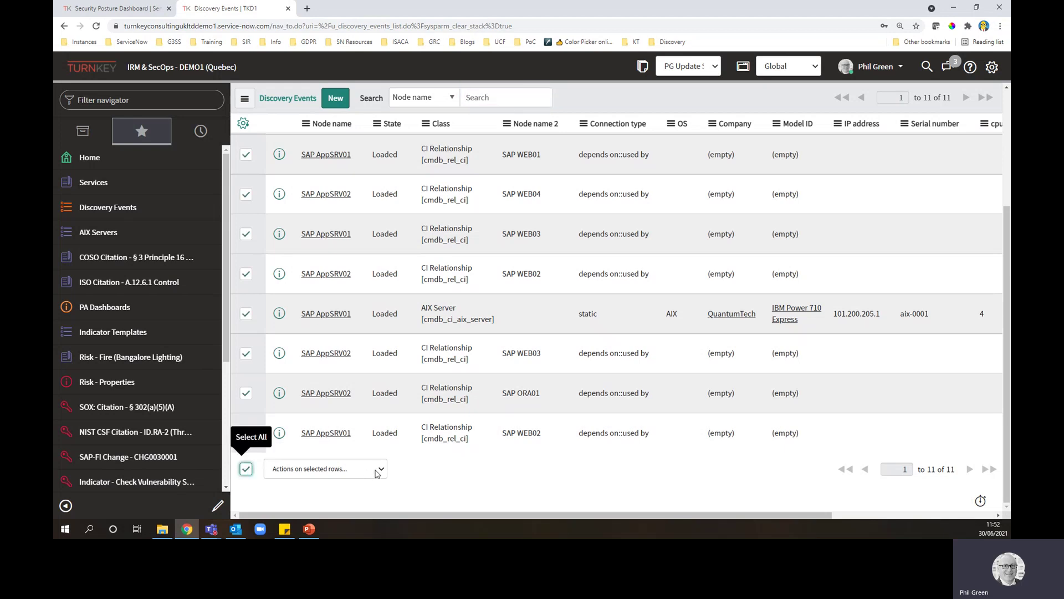
left_click(377, 471)
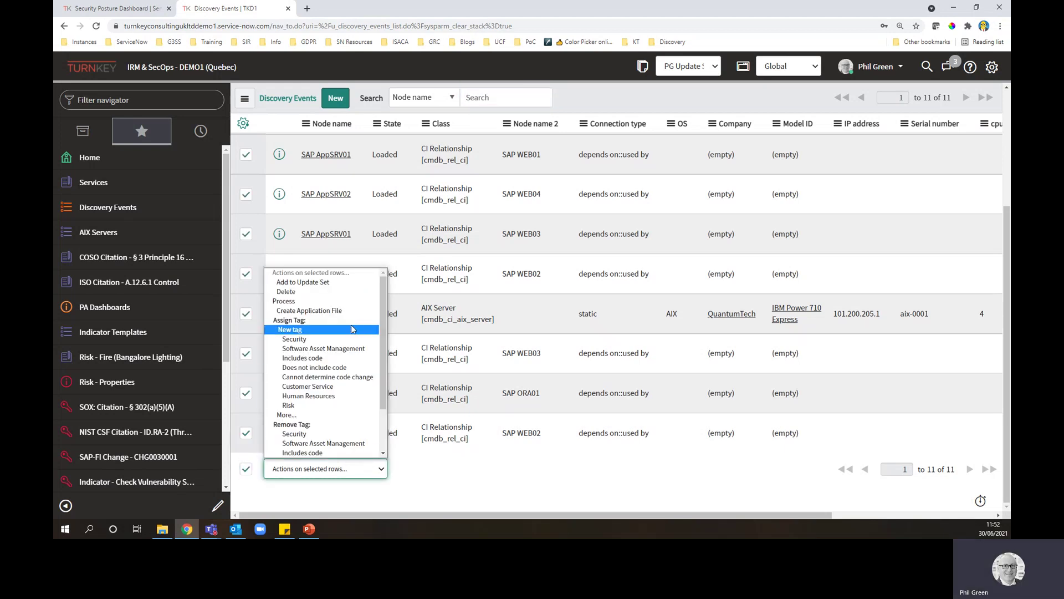
left_click(344, 302)
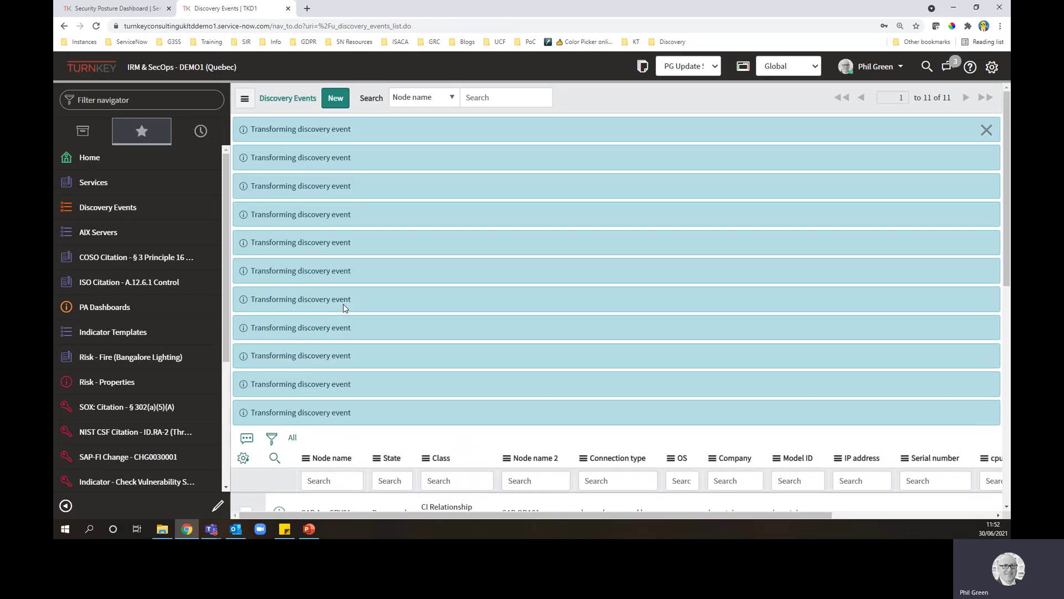
scroll(343, 304, "down", 5)
scroll(356, 339, "down", 3)
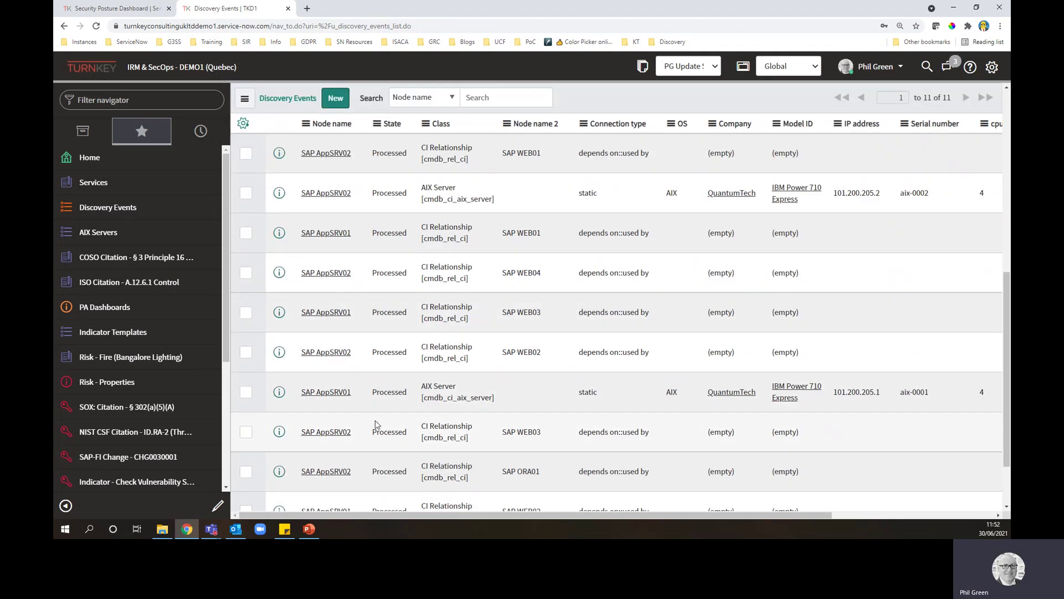
Open the SAP AppSRV02 AIX server record and preview its linked IBM Power 710 Express asset P1000205
left_click(109, 235)
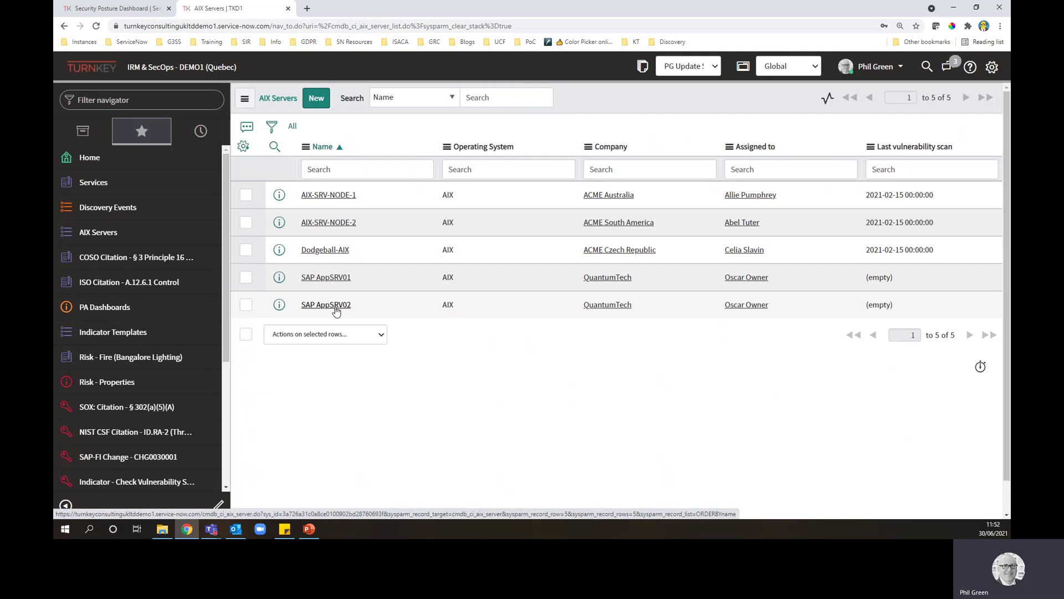
left_click(336, 305)
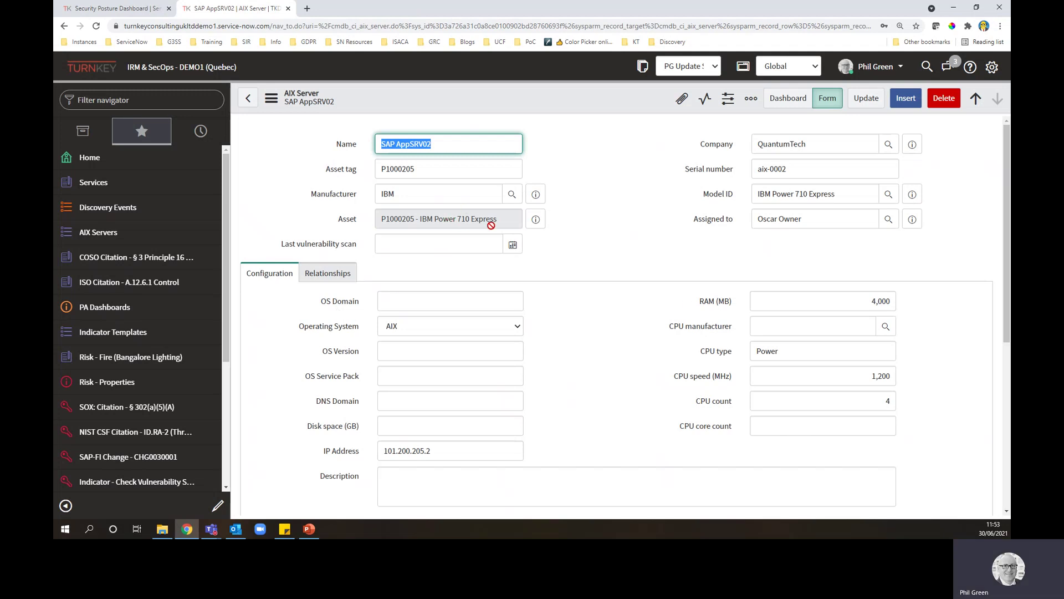
left_click(536, 220)
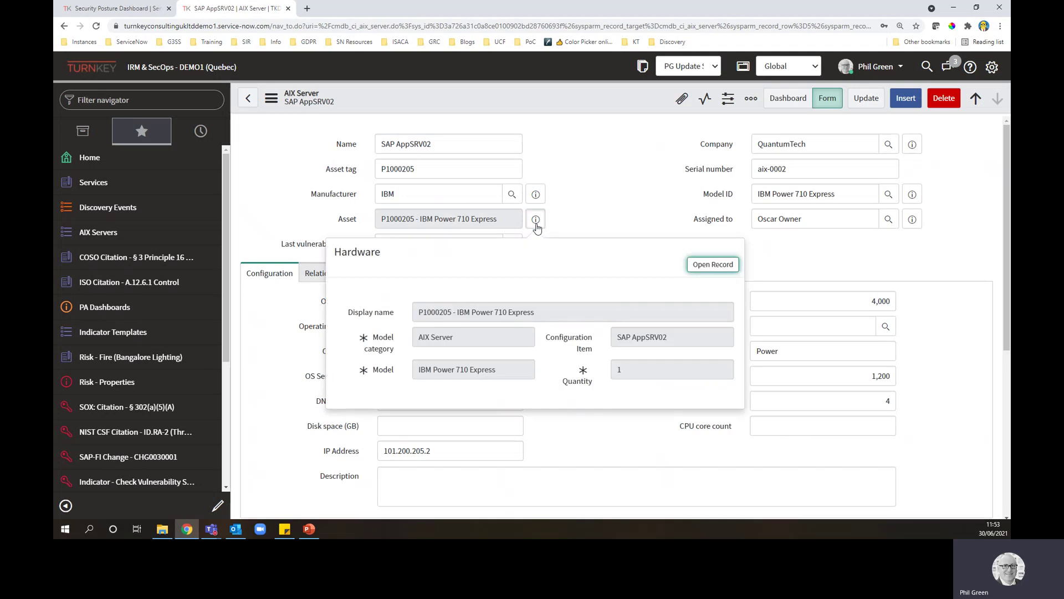
left_click(536, 220)
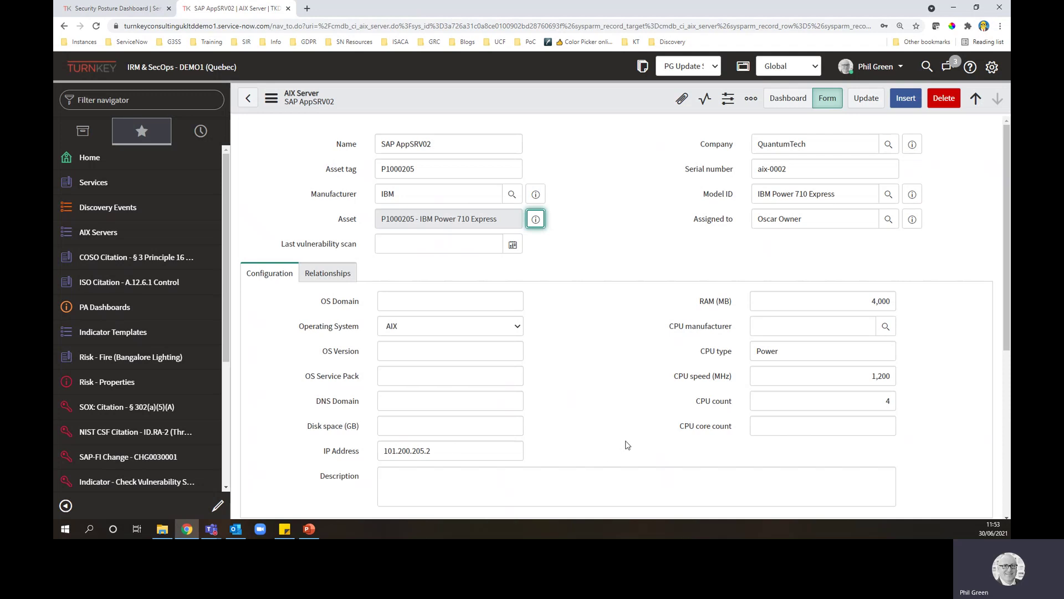
Review SAP AppSRV02's related items, then open its dependency view in a new tab
left_click(319, 281)
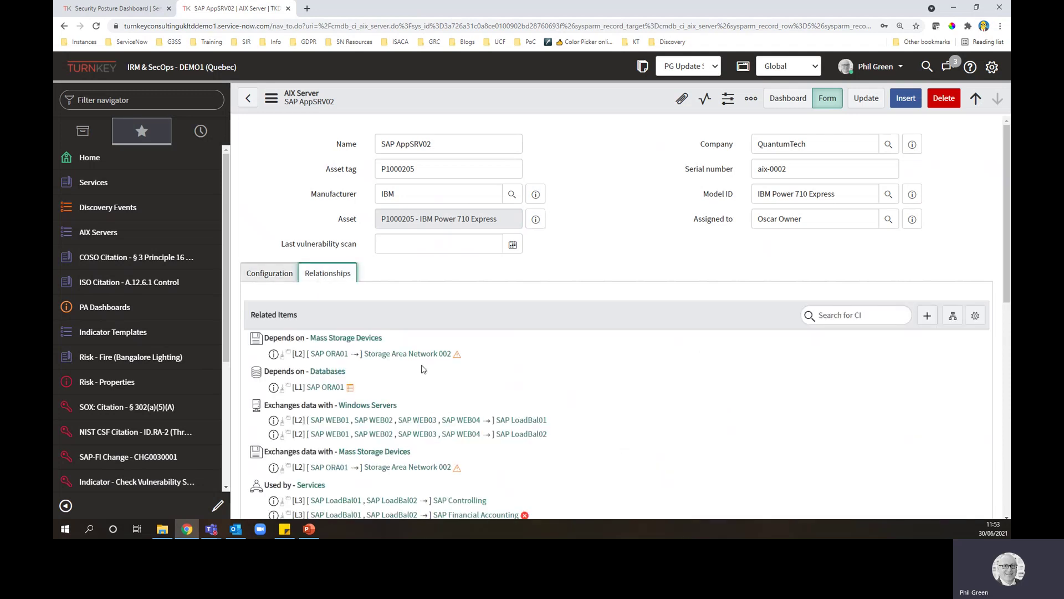
scroll(428, 368, "down", 3)
scroll(427, 368, "down", 3)
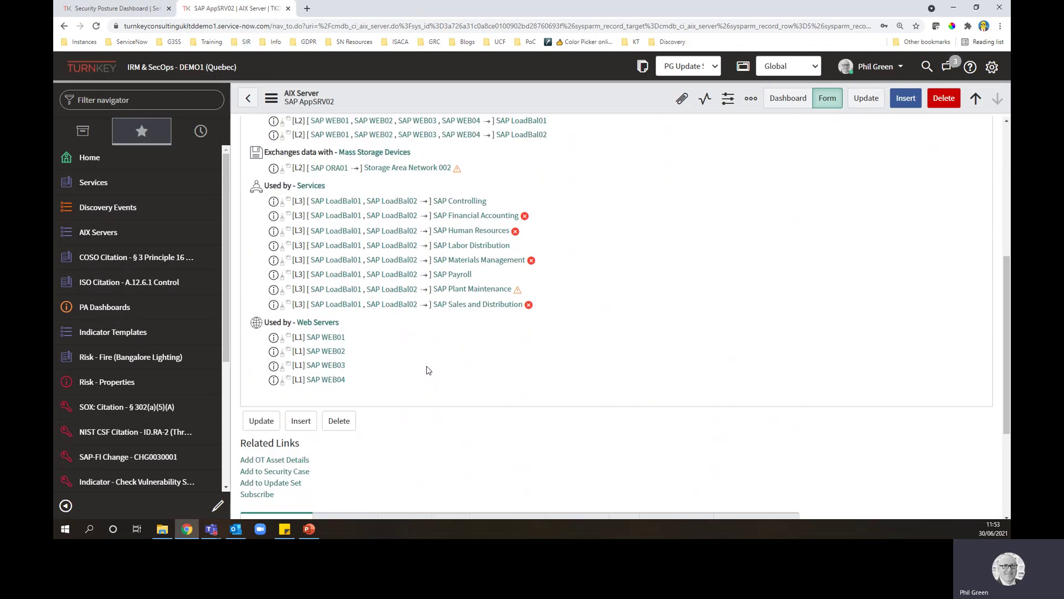
scroll(428, 369, "up", 5)
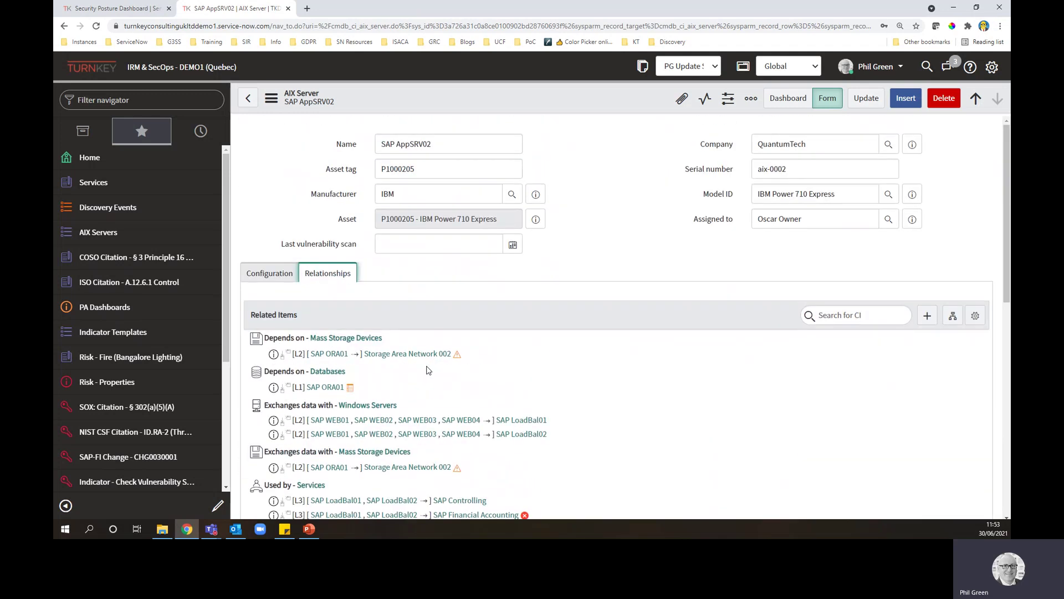
scroll(428, 370, "down", 2)
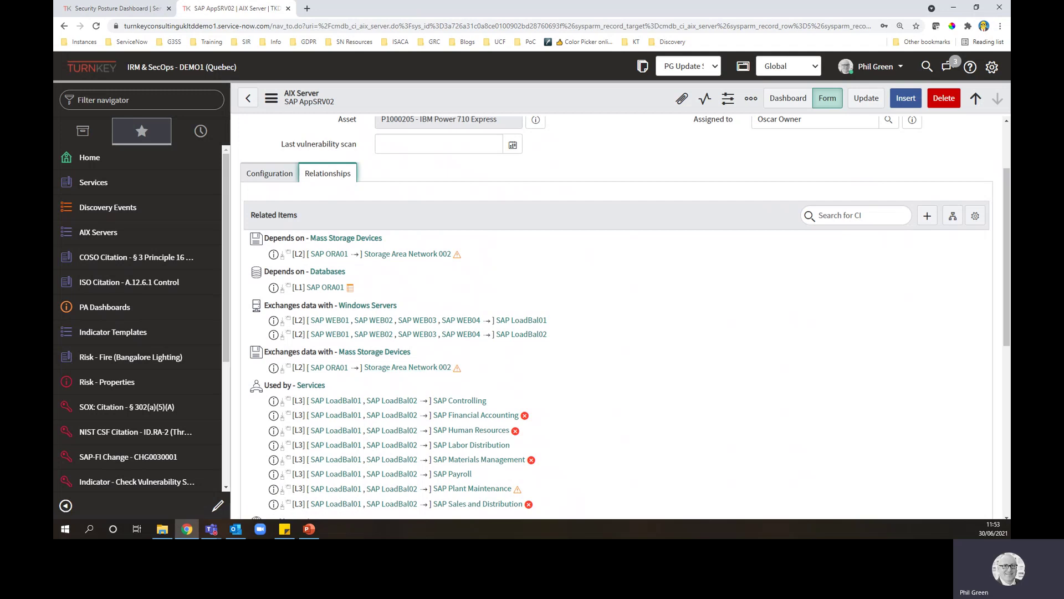
left_click(954, 221)
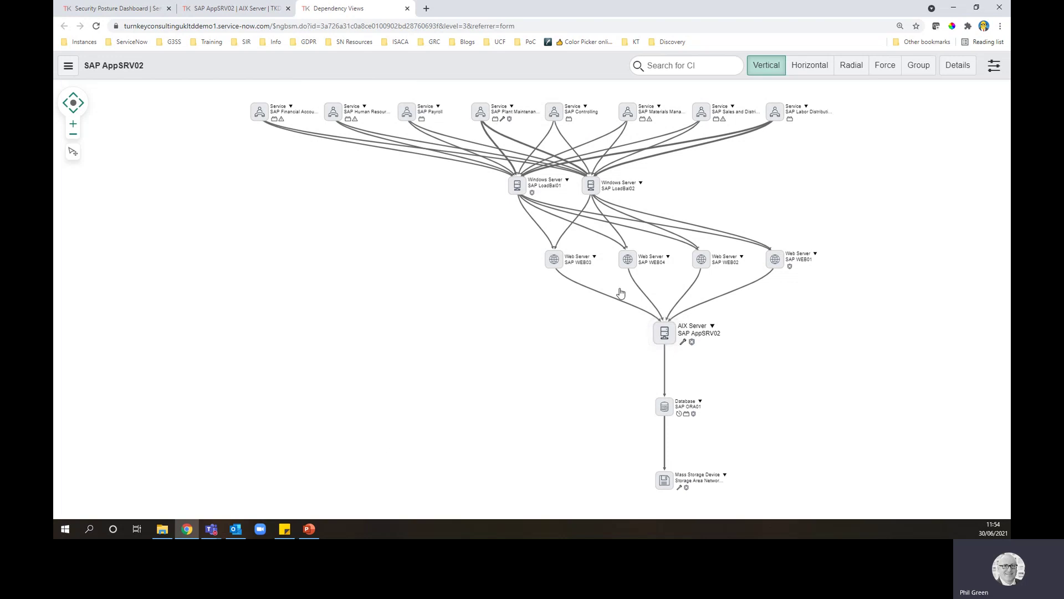
Return to the SAP AppSRV02 | AIX Server browser tab from the Dependency Views tab
left_click(240, 13)
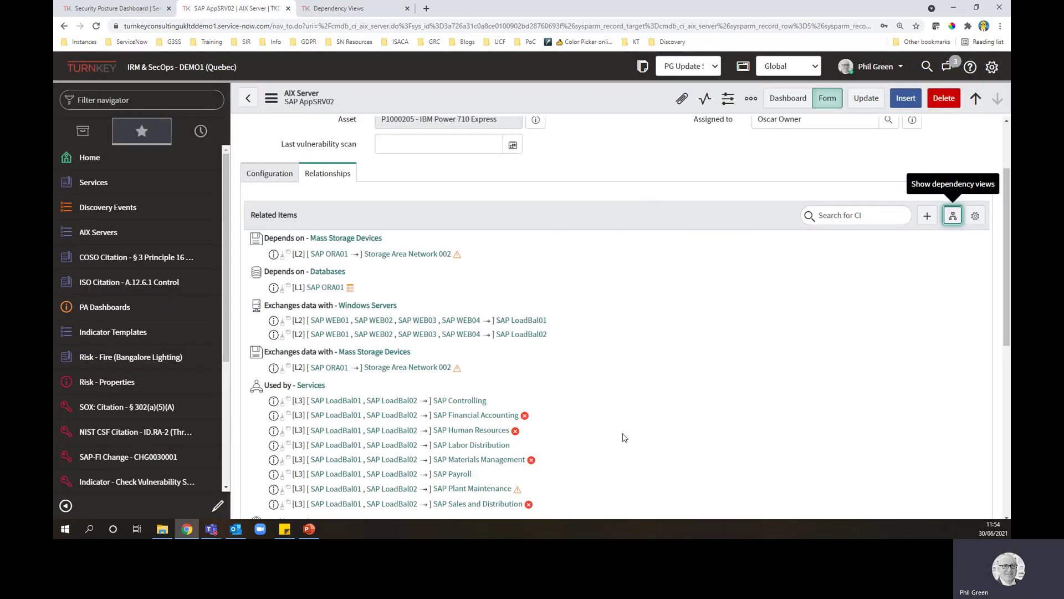
Leave SAP AppSRV02's Last vulnerability scan field empty, dismissing the suggested past dates
scroll(624, 437, "down", 1)
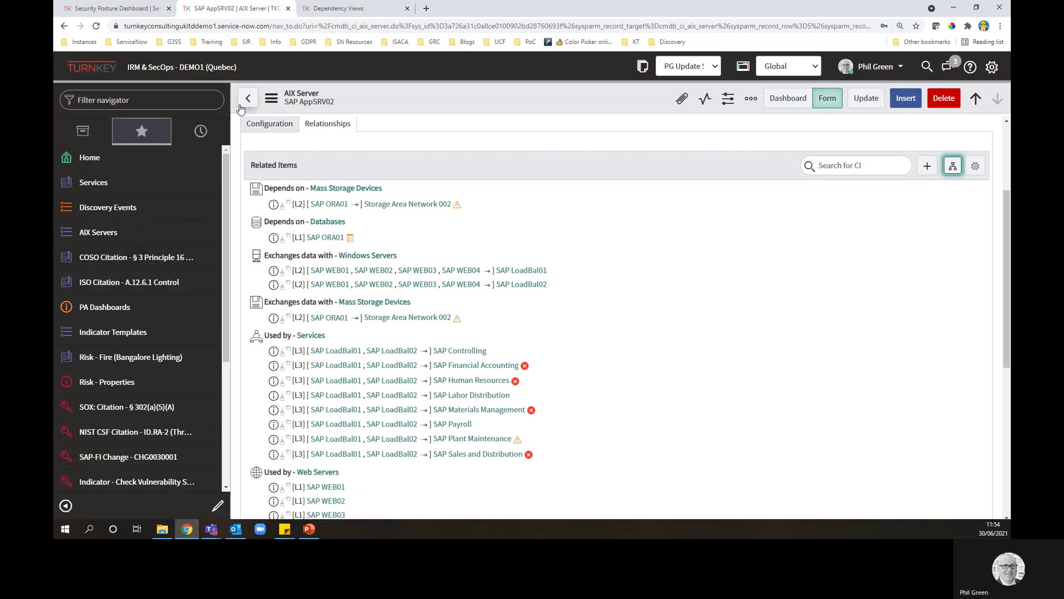
scroll(272, 151, "up", 3)
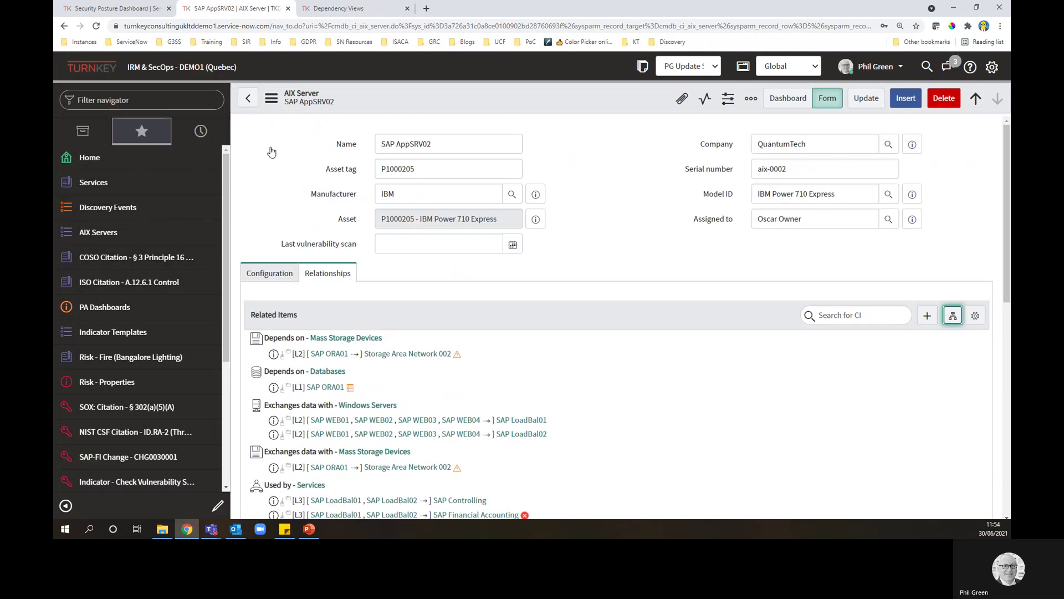
left_click(433, 245)
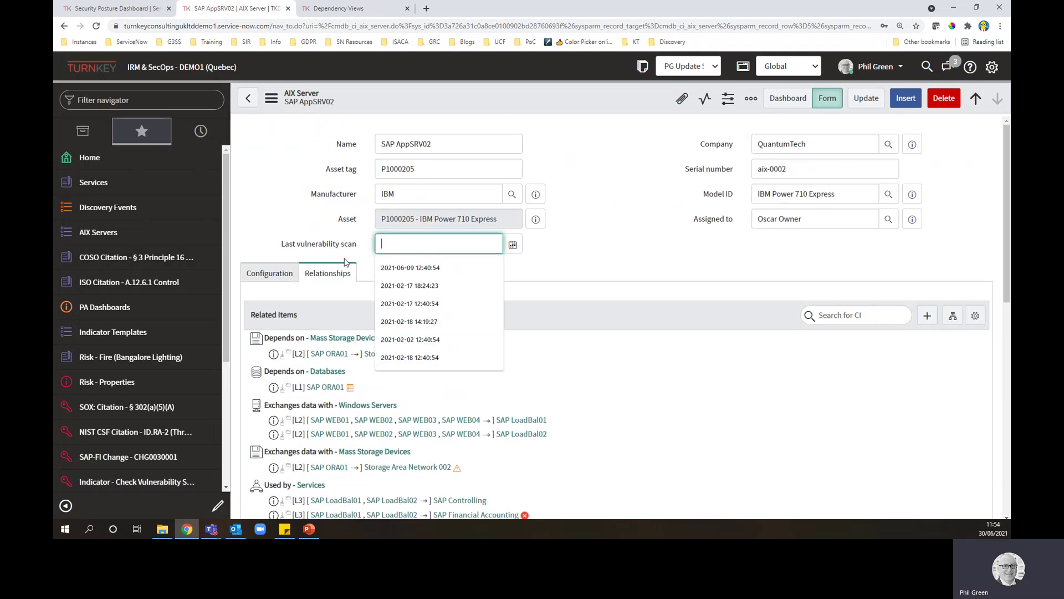
left_click(576, 258)
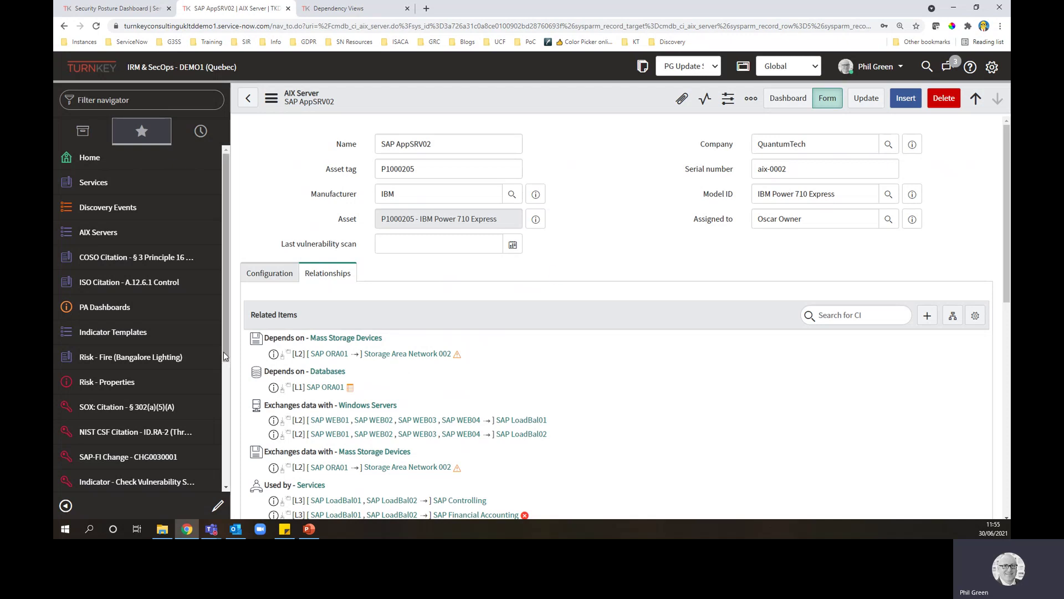
Open the 'Indicator - Check Vulnerability Scans' favourite and preview the SAP AppSRV02 server it applies to
left_click_drag(225, 355, 225, 477)
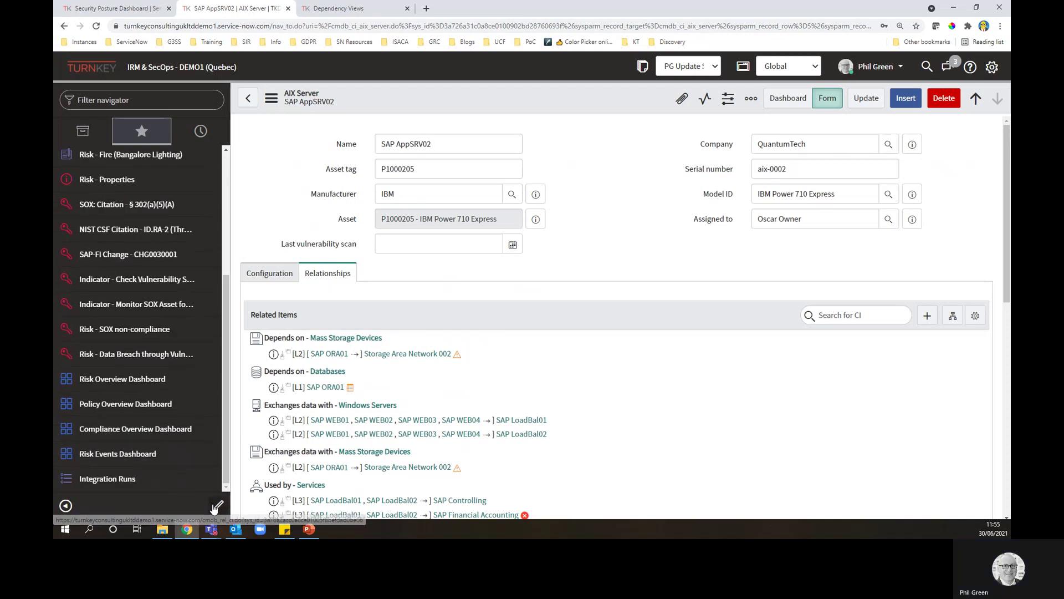
left_click(132, 282)
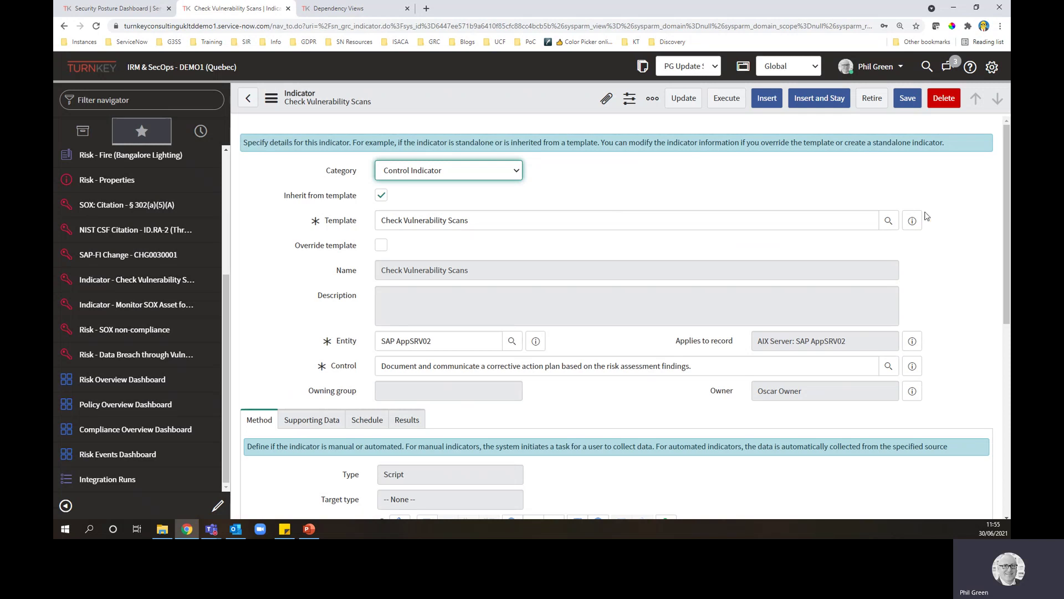
left_click(912, 341)
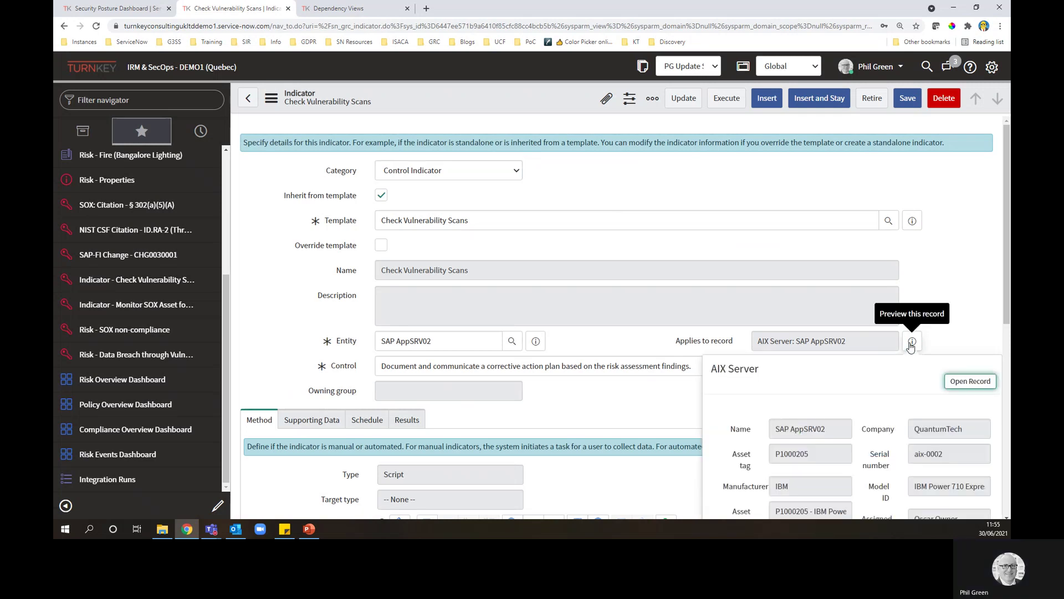
scroll(911, 346, "down", 2)
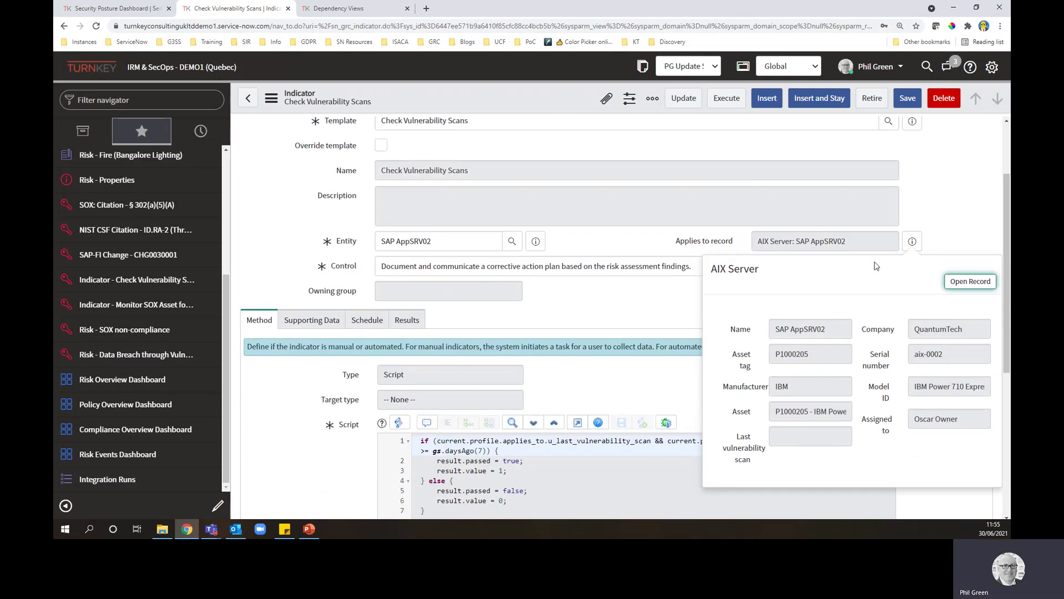
left_click(912, 244)
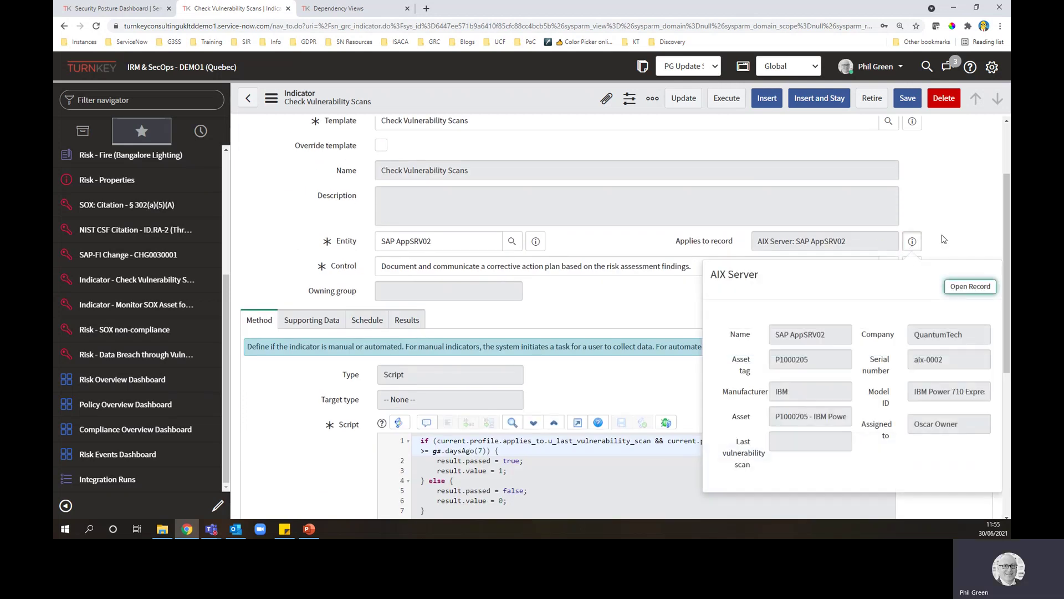
left_click(274, 417)
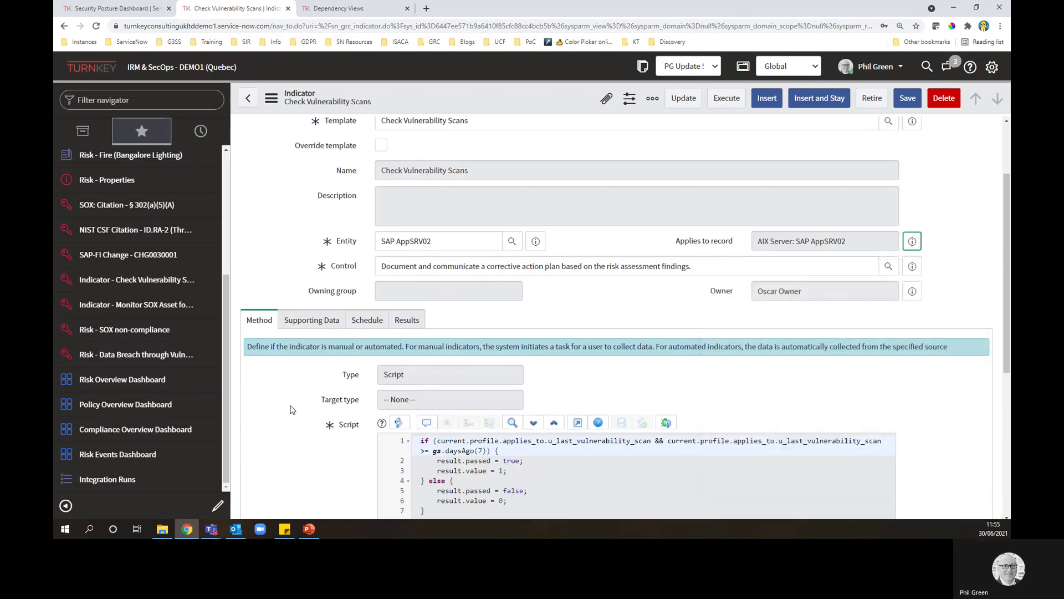
scroll(283, 414, "up", 2)
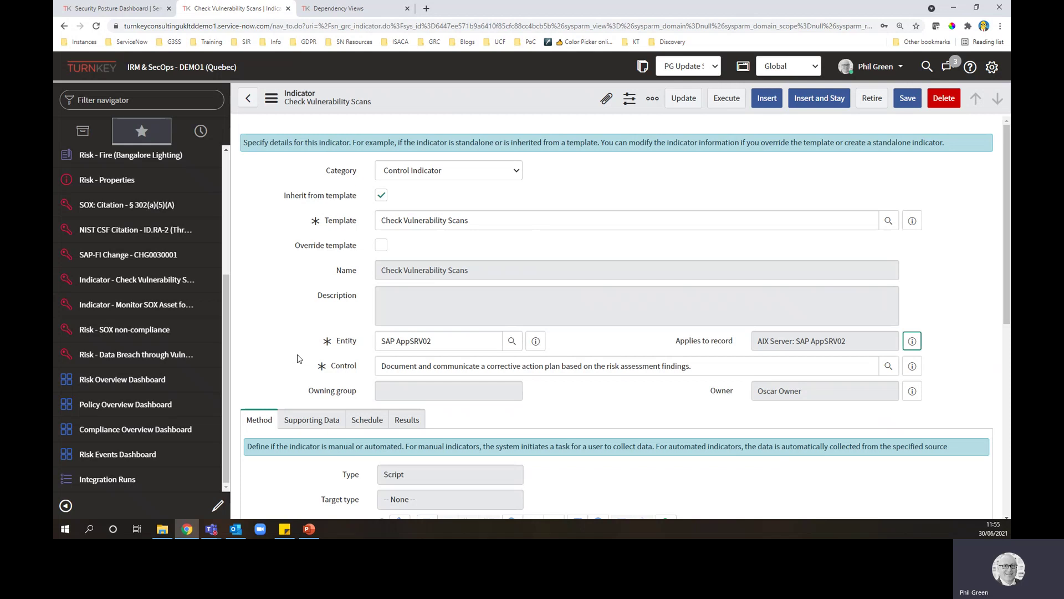
scroll(297, 359, "down", 3)
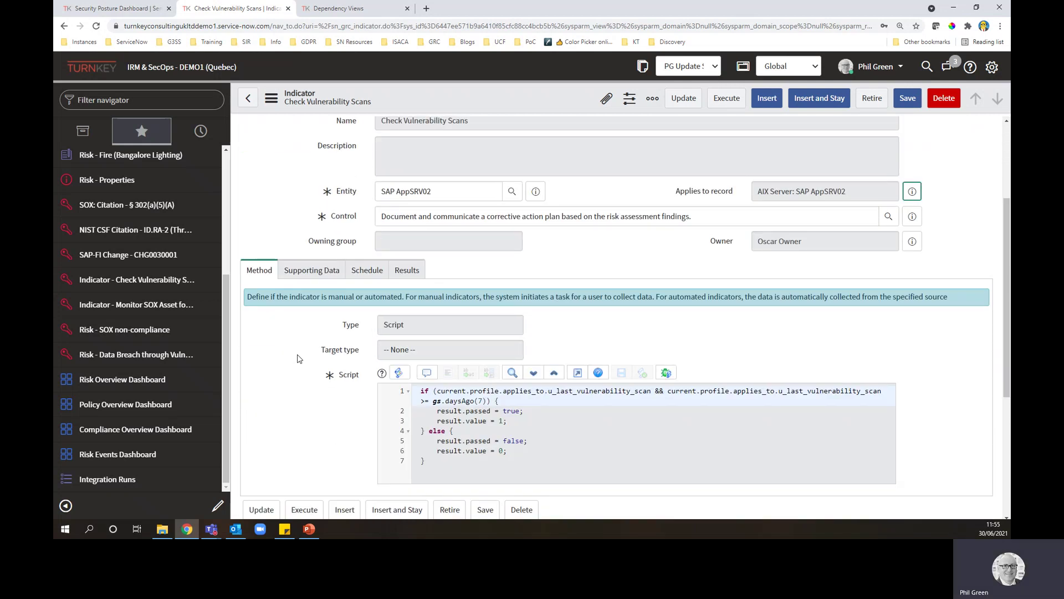
scroll(297, 358, "up", 3)
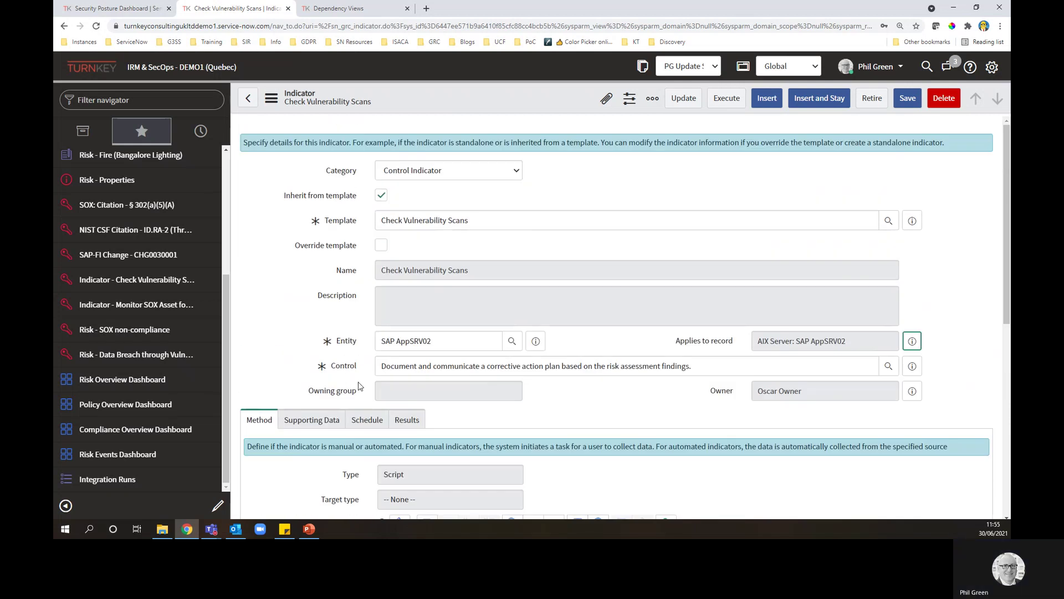
Check the indicator's Passed/Failed results, then execute the indicator to produce a new result
left_click(417, 421)
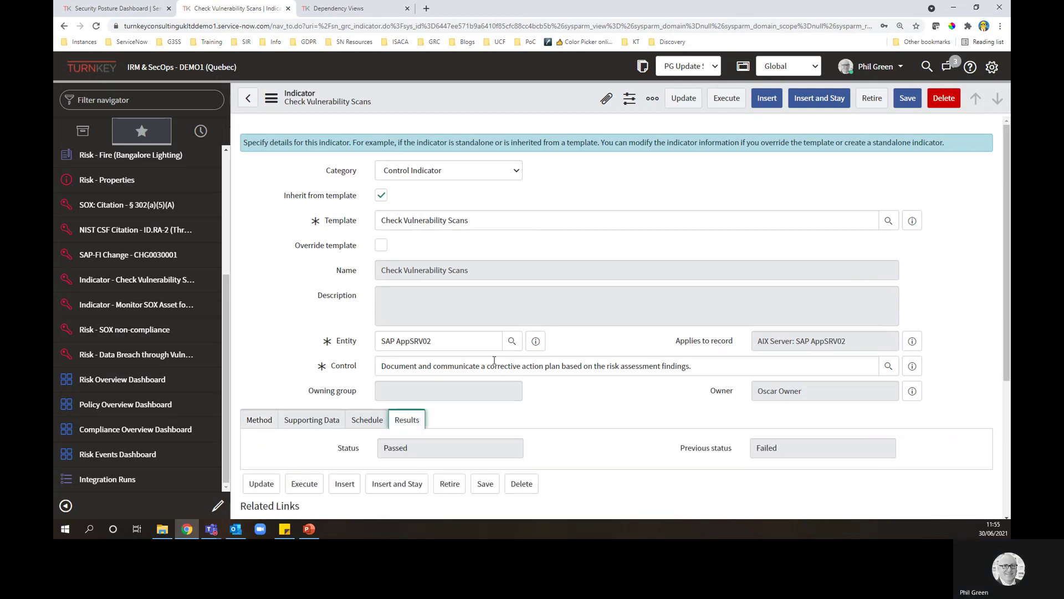
left_click(724, 99)
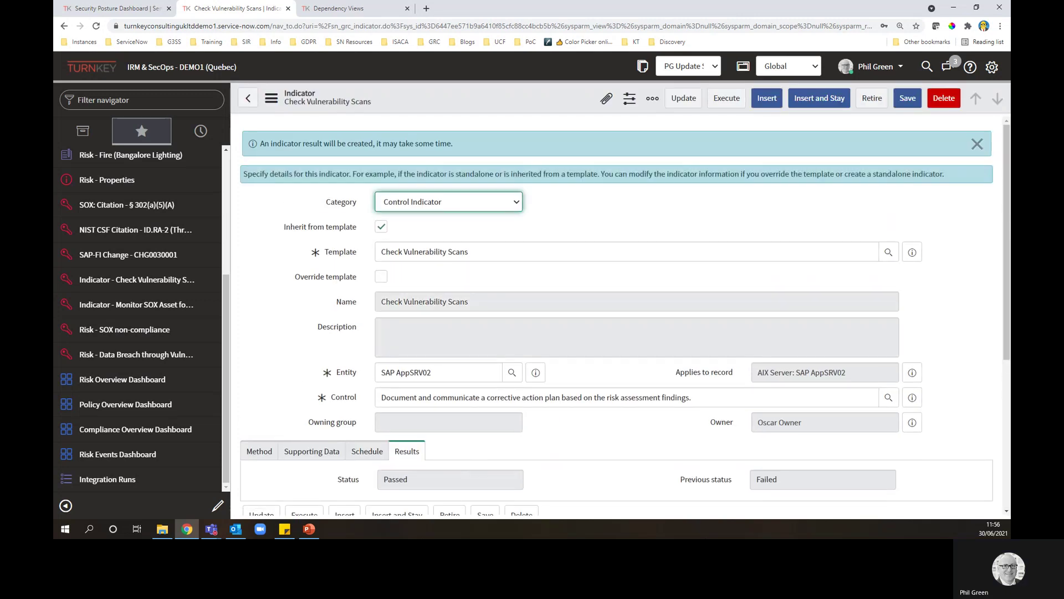
scroll(284, 407, "down", 2)
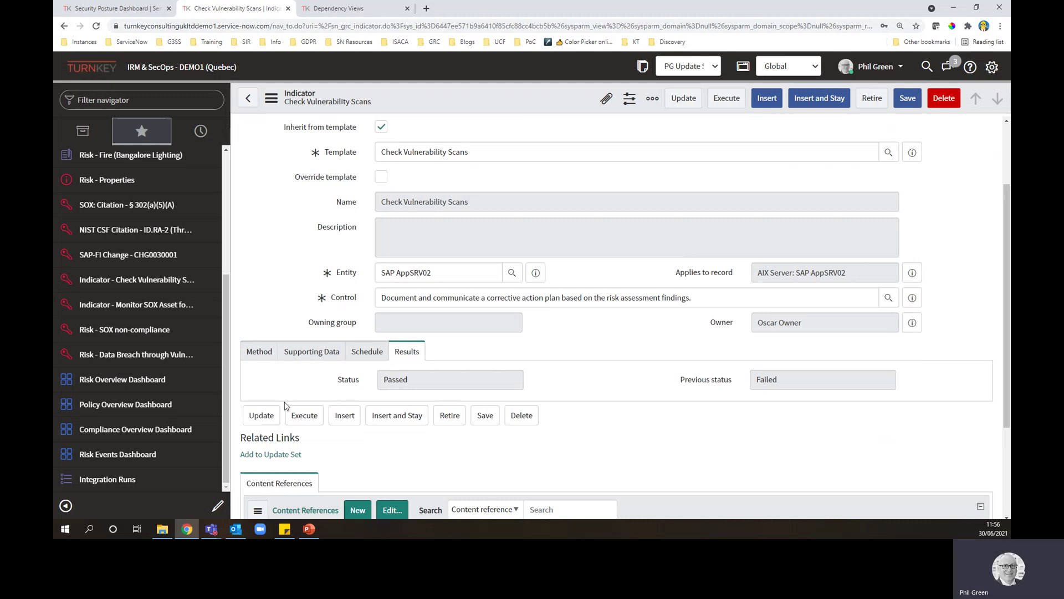
scroll(299, 277, "down", 3)
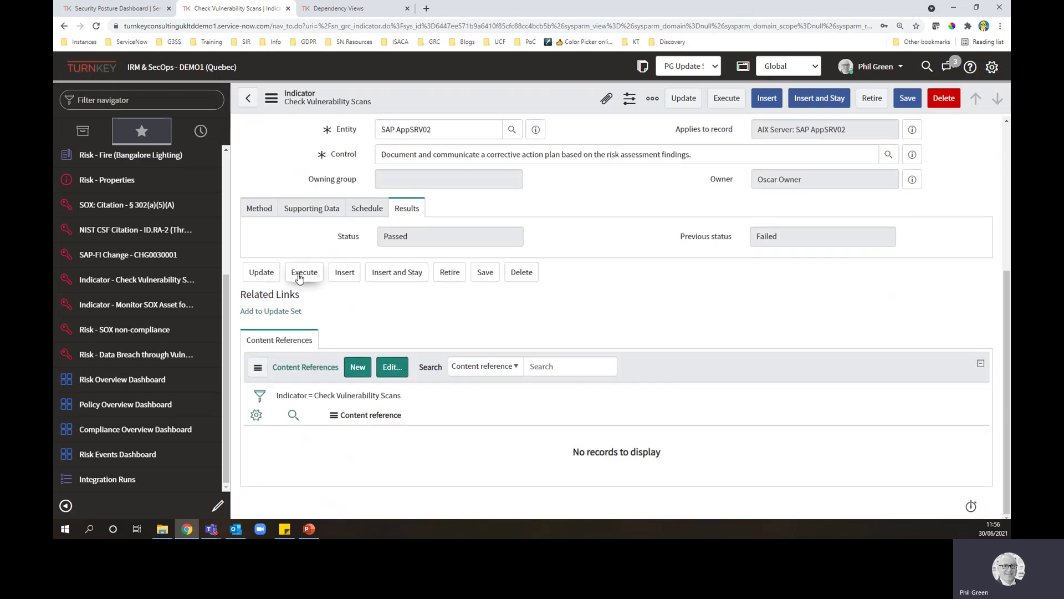
left_click(299, 277)
Reload the indicator form to show Failed status, then preview its linked control in Monitor state
left_click(271, 98)
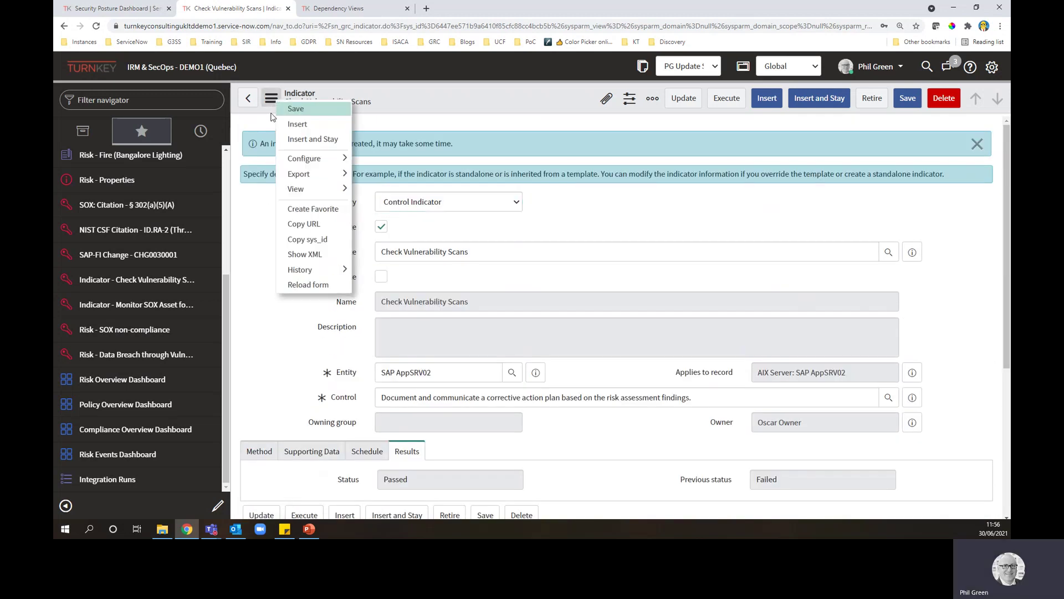
left_click(304, 285)
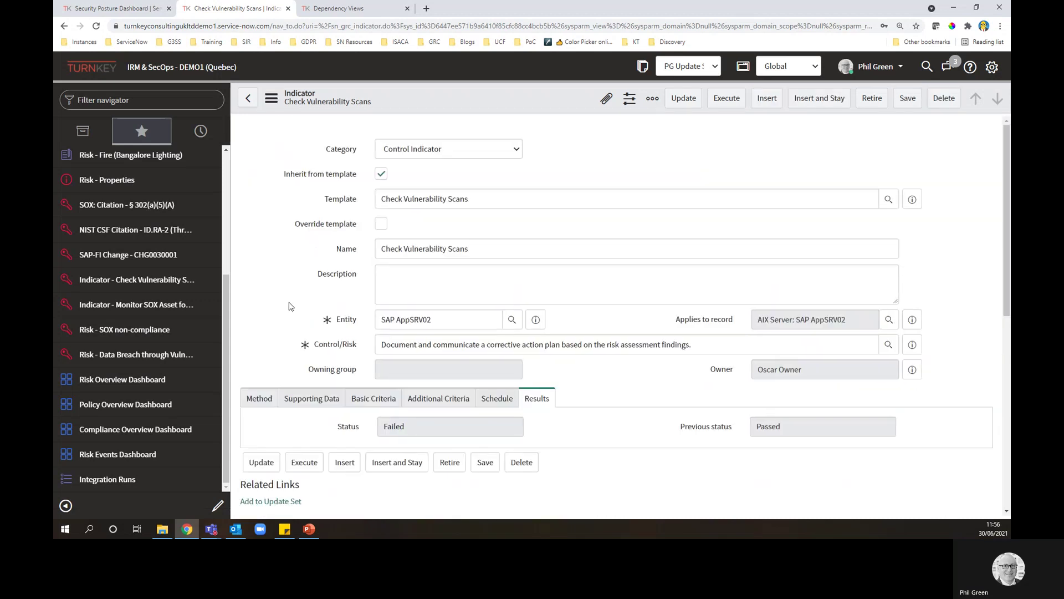
scroll(333, 332, "down", 2)
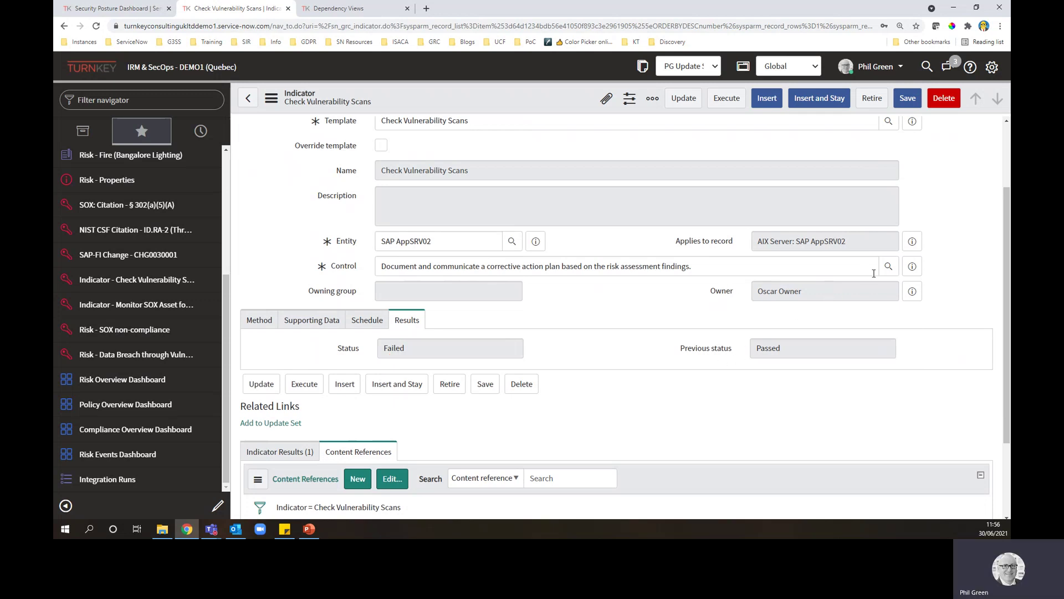
left_click(913, 267)
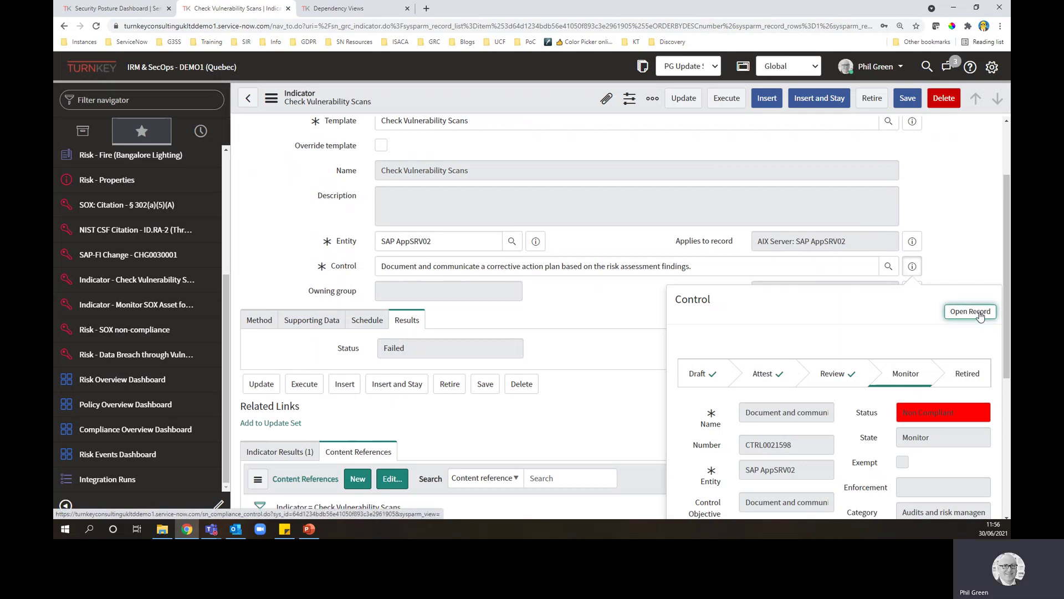
Open control CTRL0021598 and list its related risk, Confidential or PII Data Breach, scored 4 - High
left_click(980, 316)
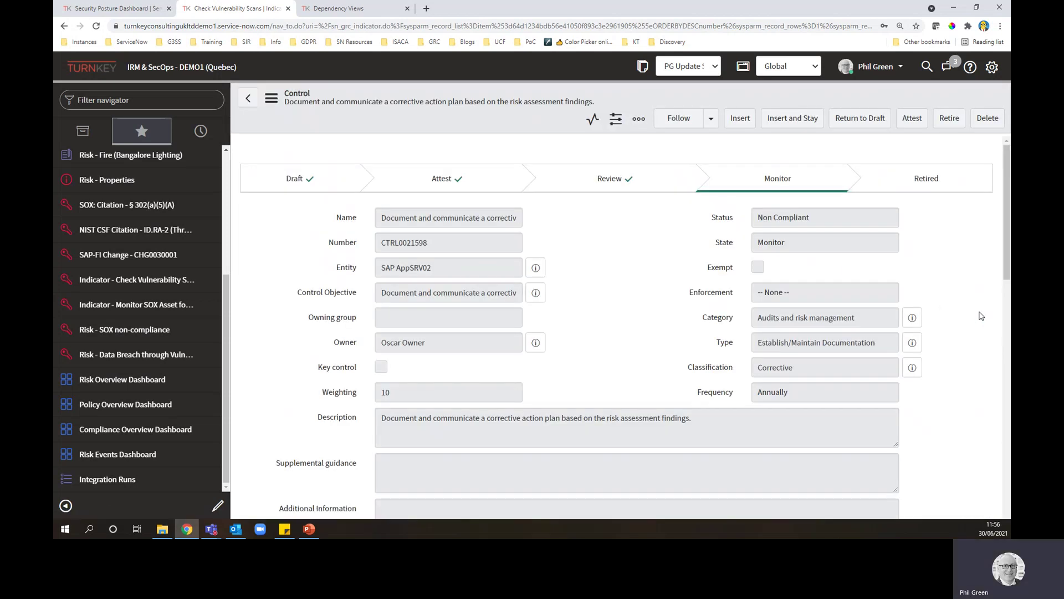
scroll(785, 394, "down", 5)
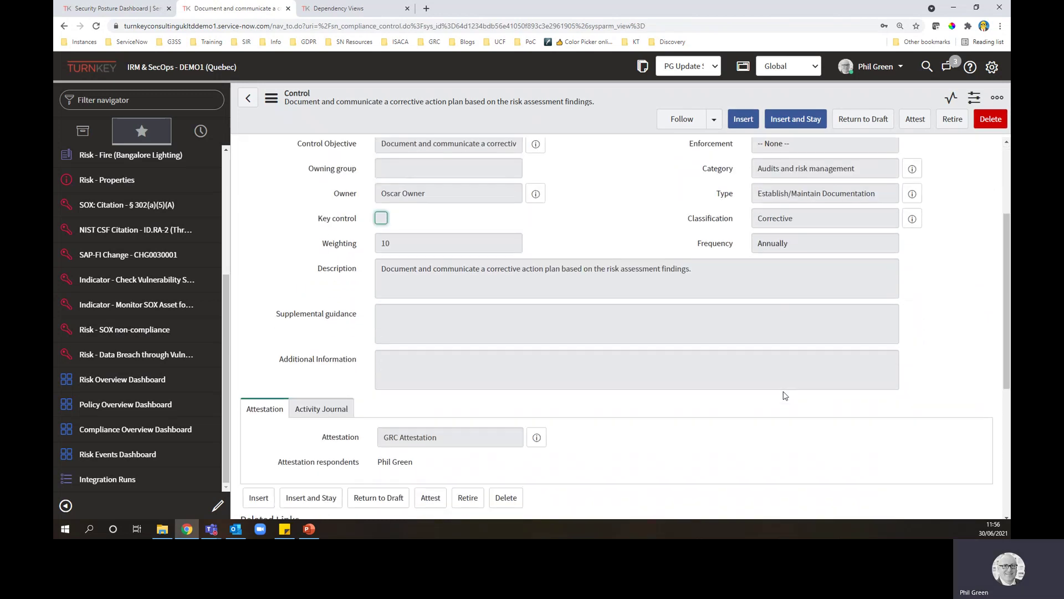
scroll(785, 395, "down", 2)
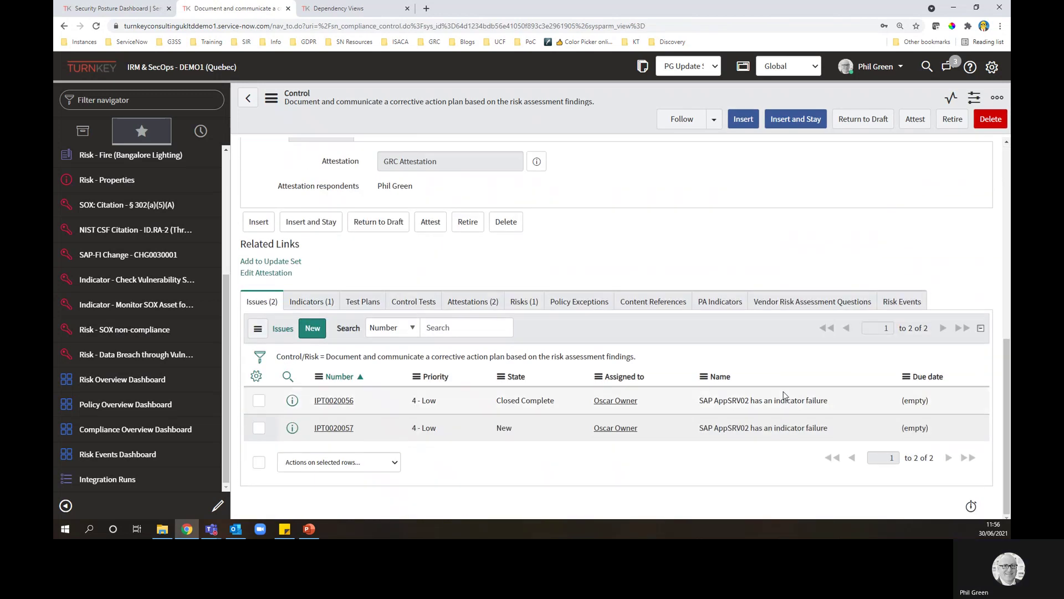
left_click(524, 302)
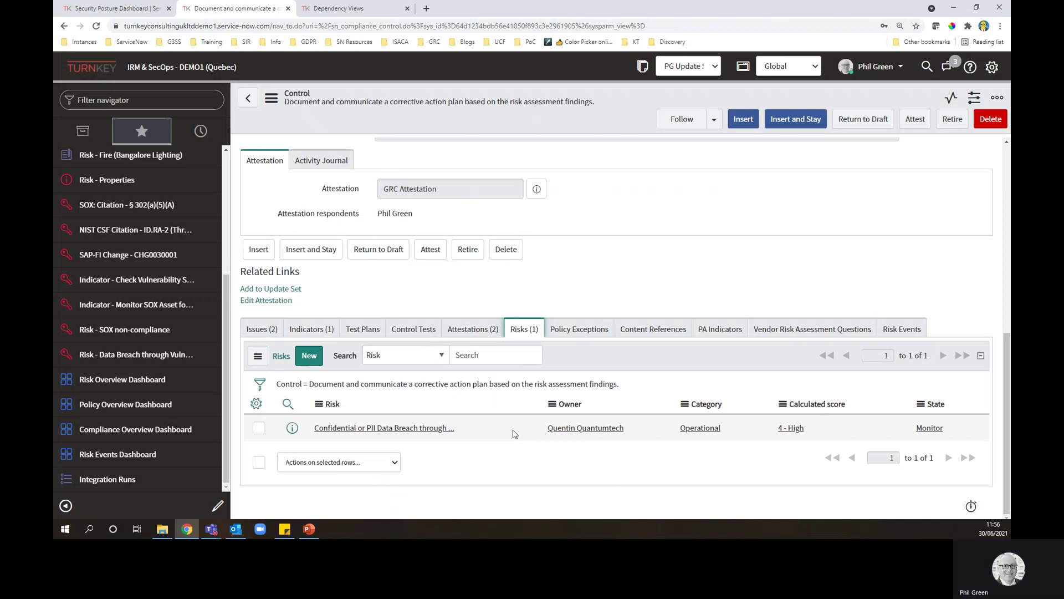
Open the Confidential or PII Data Breach risk and bring up its Scoring fields
left_click(433, 430)
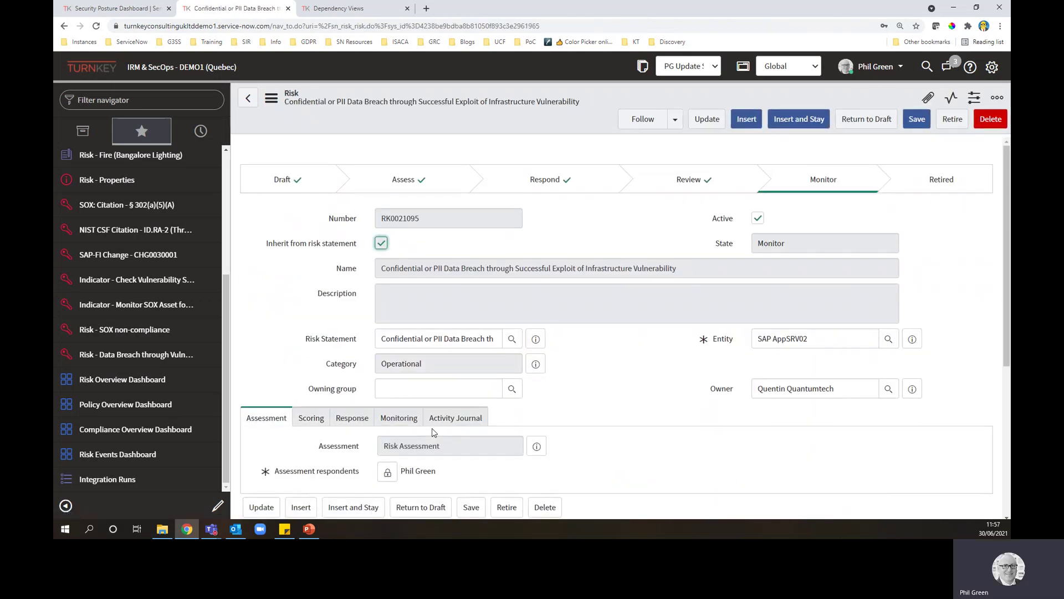
scroll(441, 424, "down", 3)
scroll(398, 336, "up", 2)
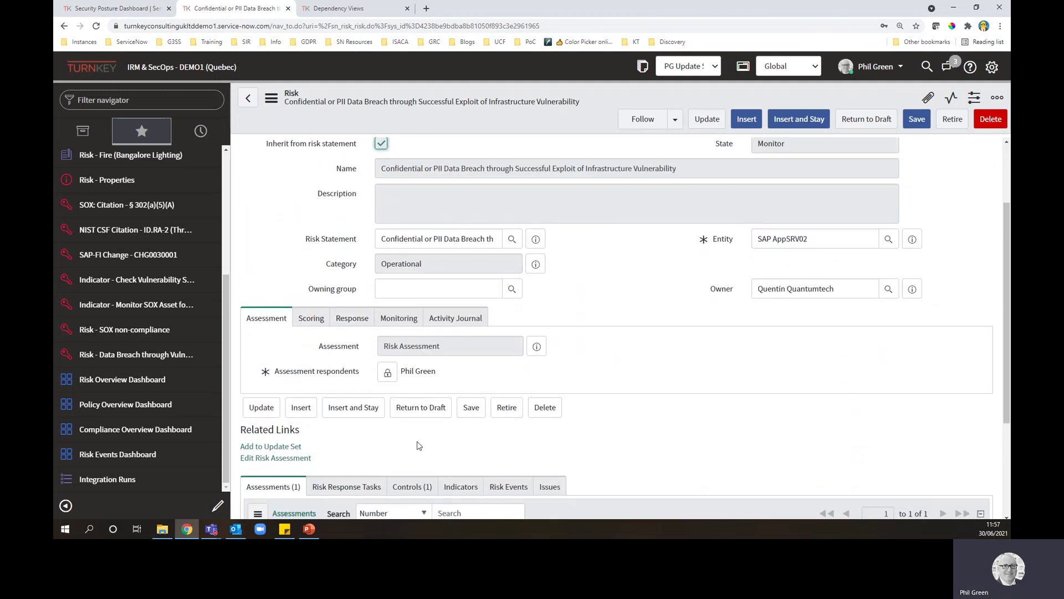
left_click(311, 321)
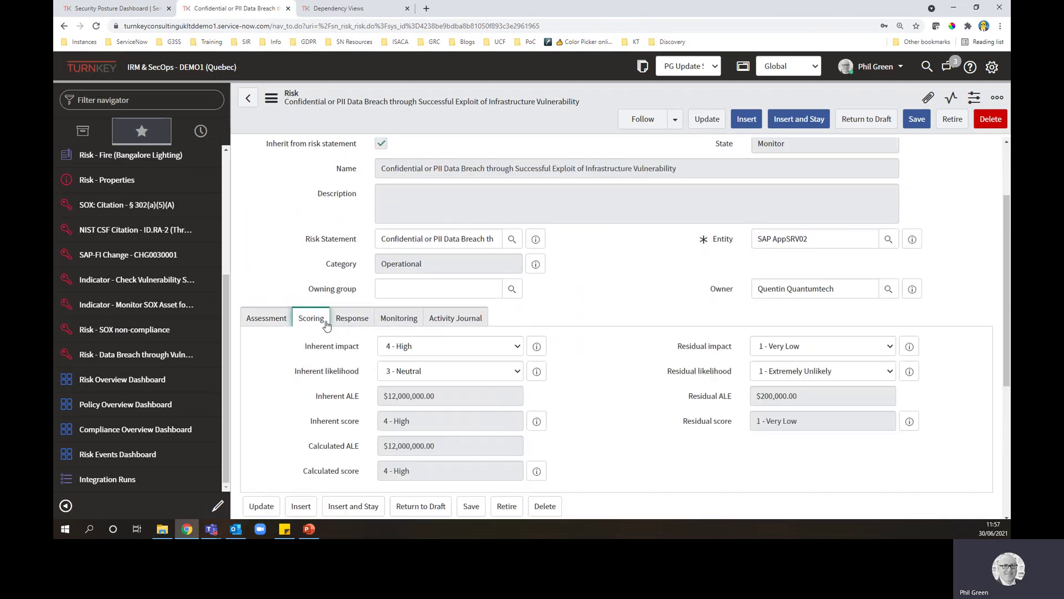
scroll(603, 343, "down", 1)
scroll(602, 343, "down", 1)
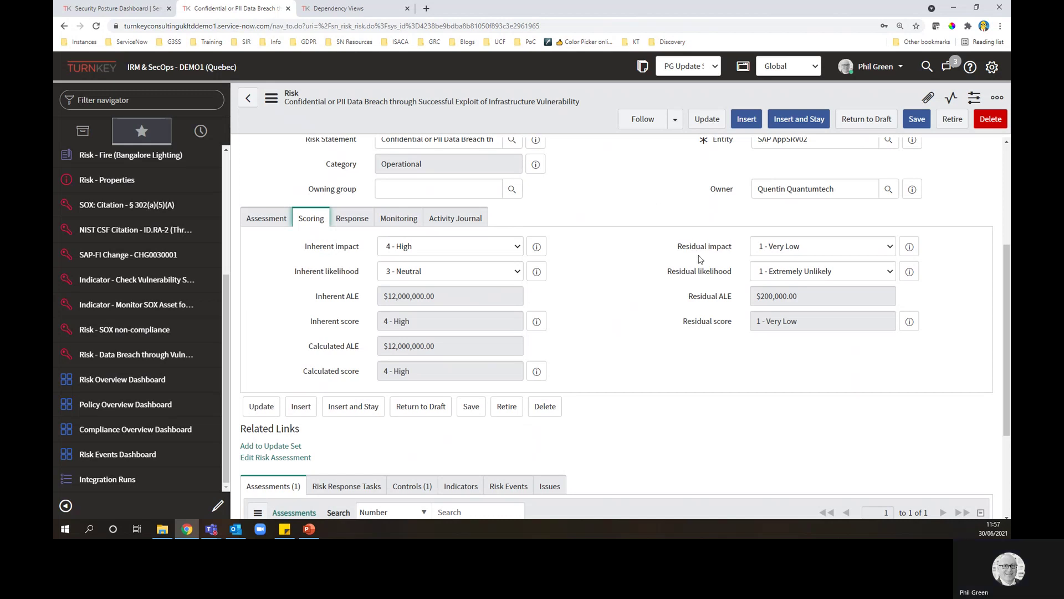
Review the inherent impact and inherent likelihood rating options behind the 4 - High score
mouse_move(676, 277)
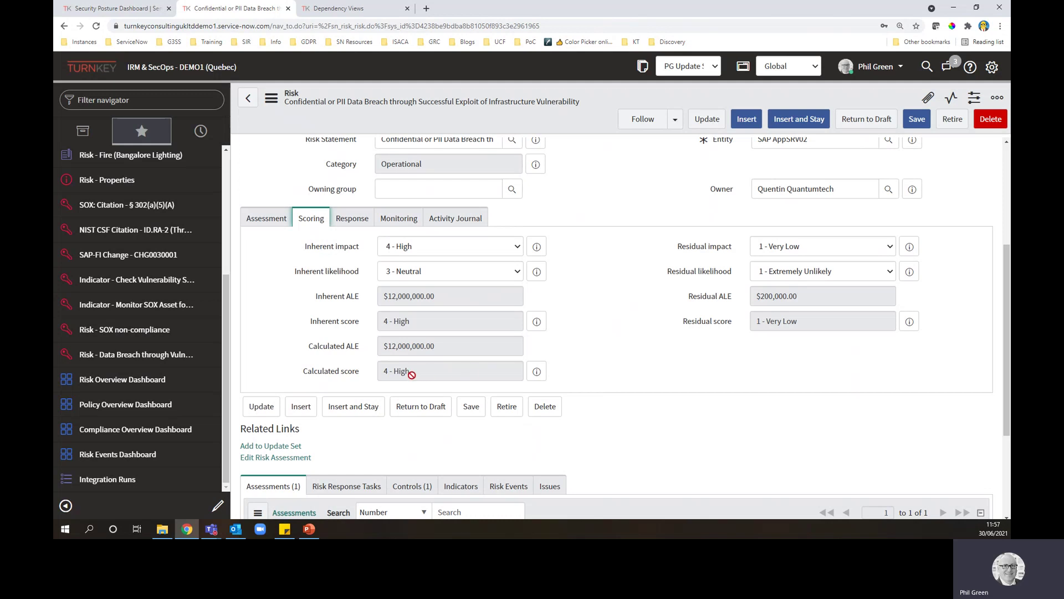
left_click(423, 251)
left_click(423, 250)
left_click(426, 270)
left_click(427, 271)
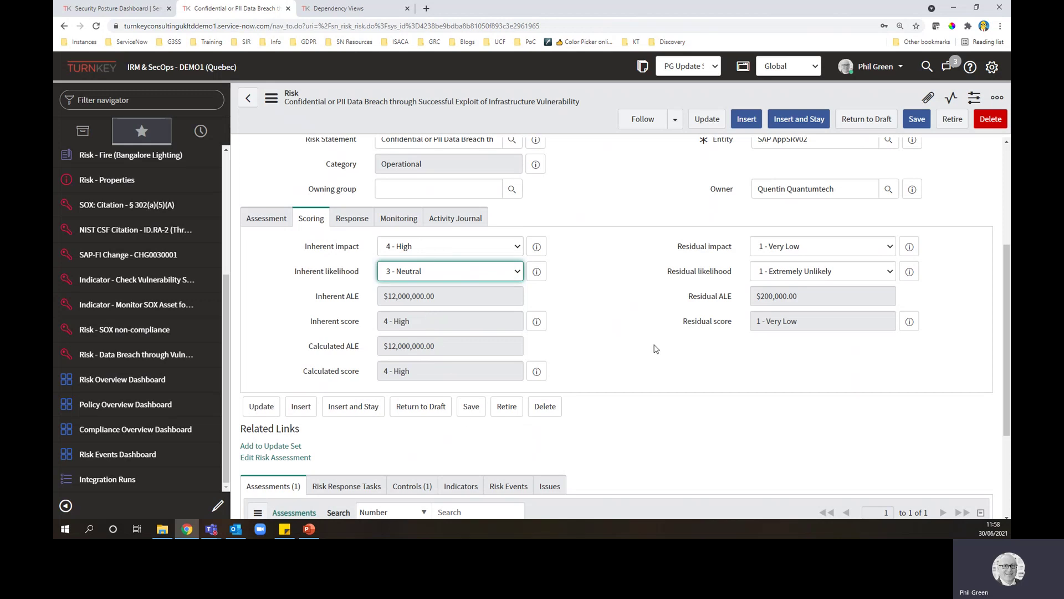
scroll(586, 372, "up", 4)
scroll(586, 372, "down", 4)
Open the AIX server SAP AppSRV02 record from the Check Vulnerability Scans indicator
left_click(149, 279)
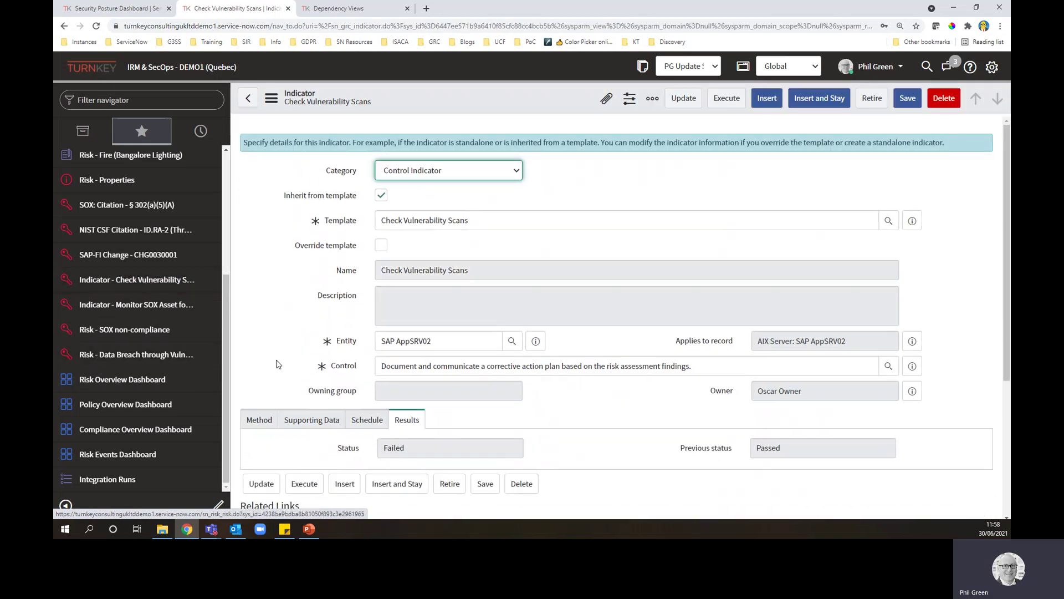
scroll(277, 364, "down", 2)
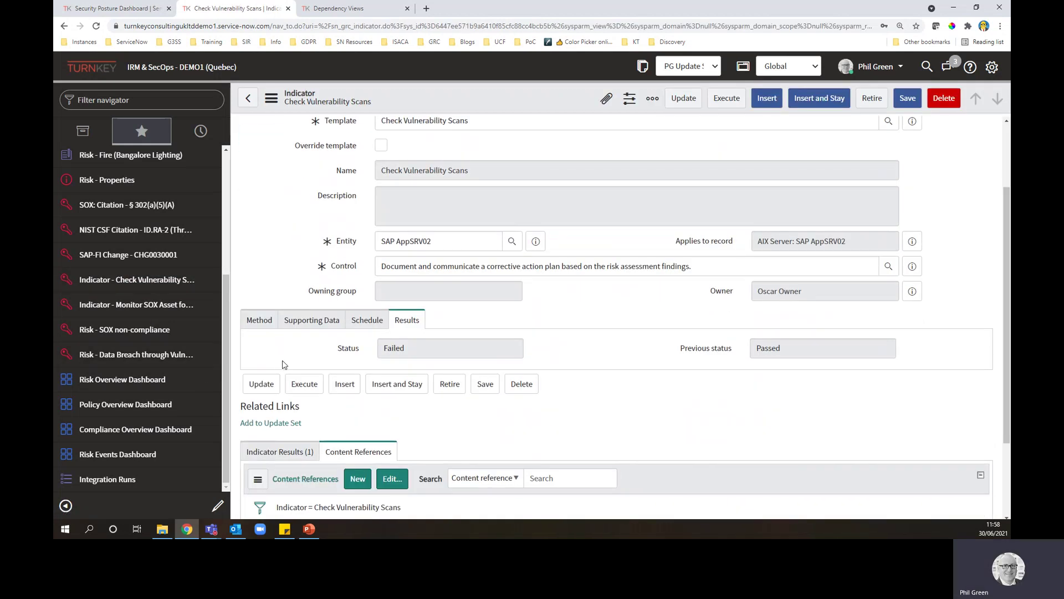
left_click(911, 242)
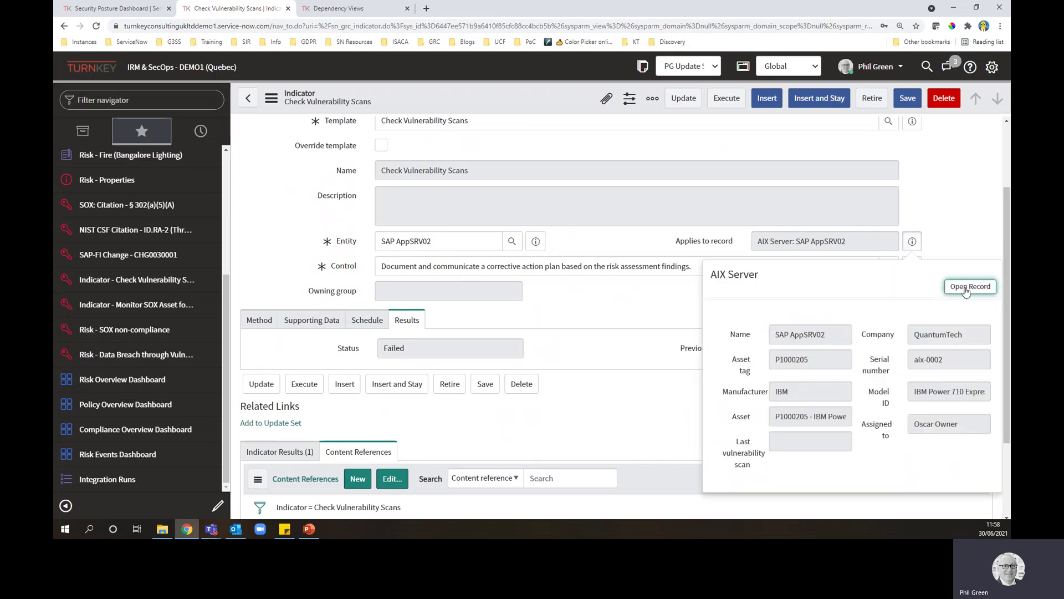
left_click(969, 287)
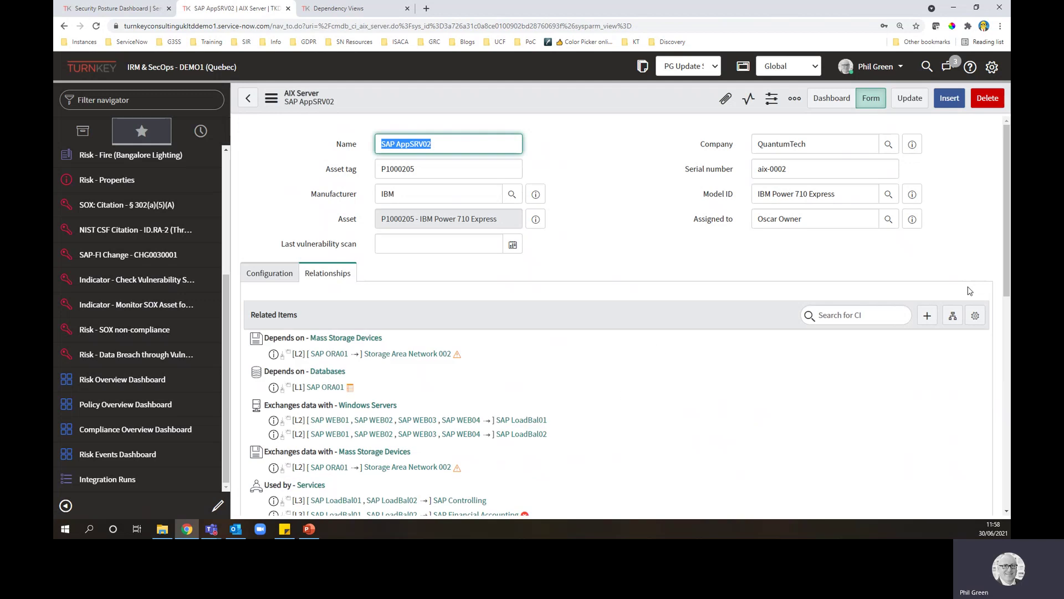
left_click(513, 247)
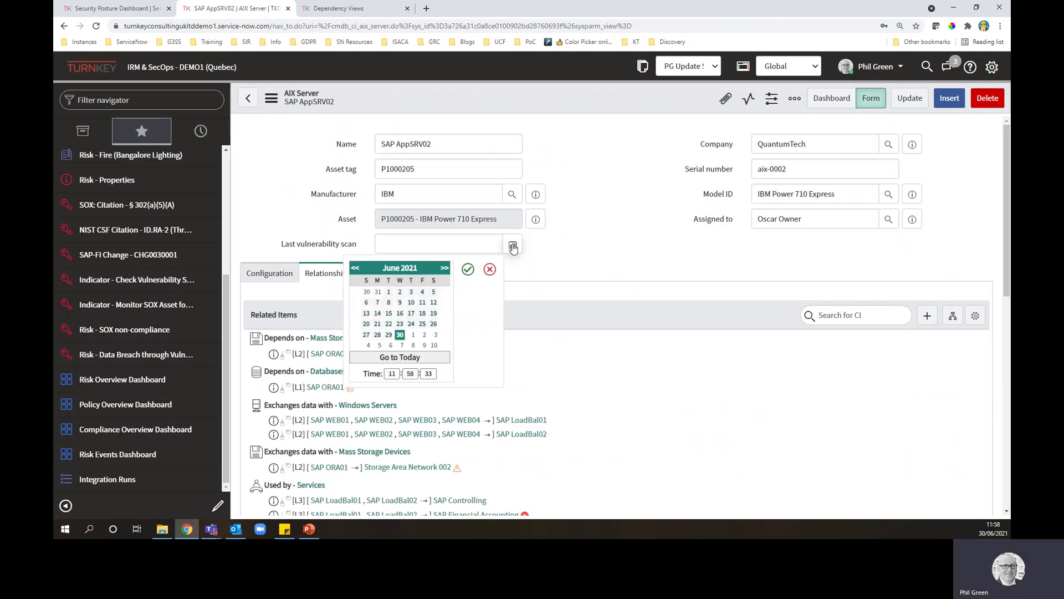
left_click(423, 324)
left_click(468, 269)
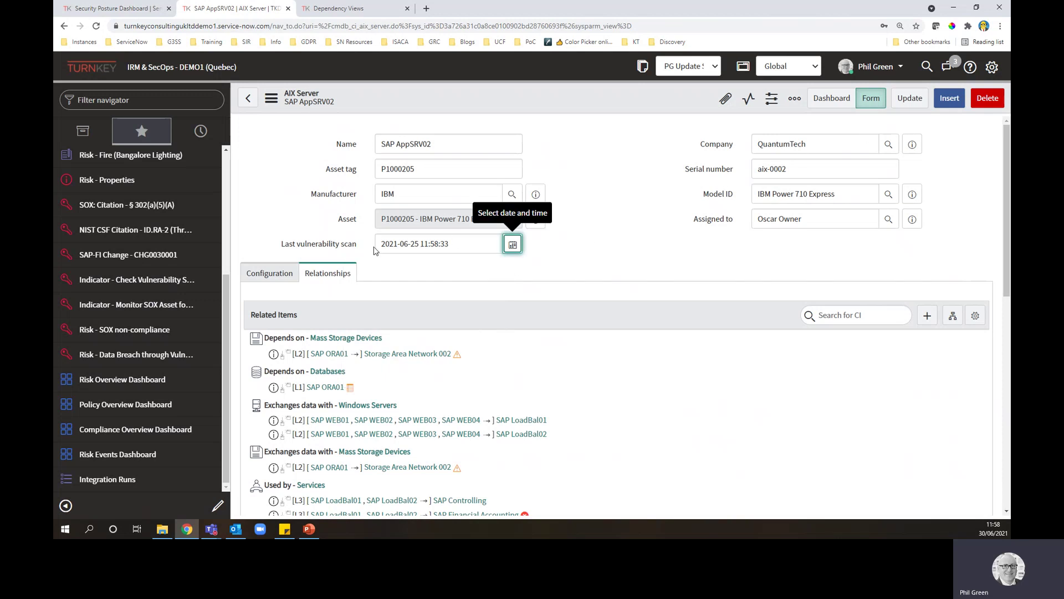
left_click(910, 101)
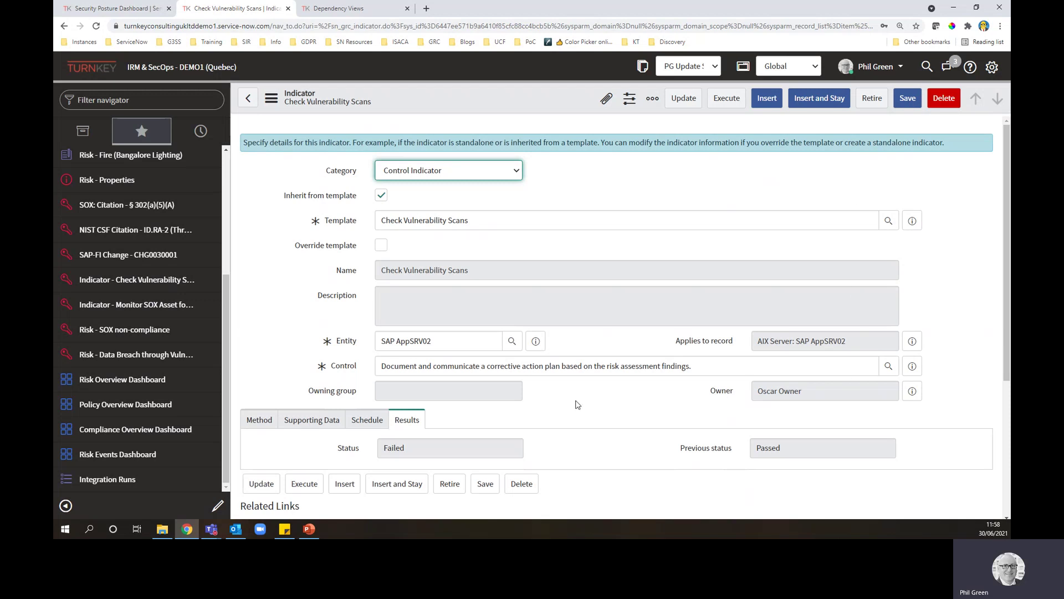
Execute the Check Vulnerability Scans indicator and reload it to show status Passed, previously Failed
left_click(717, 99)
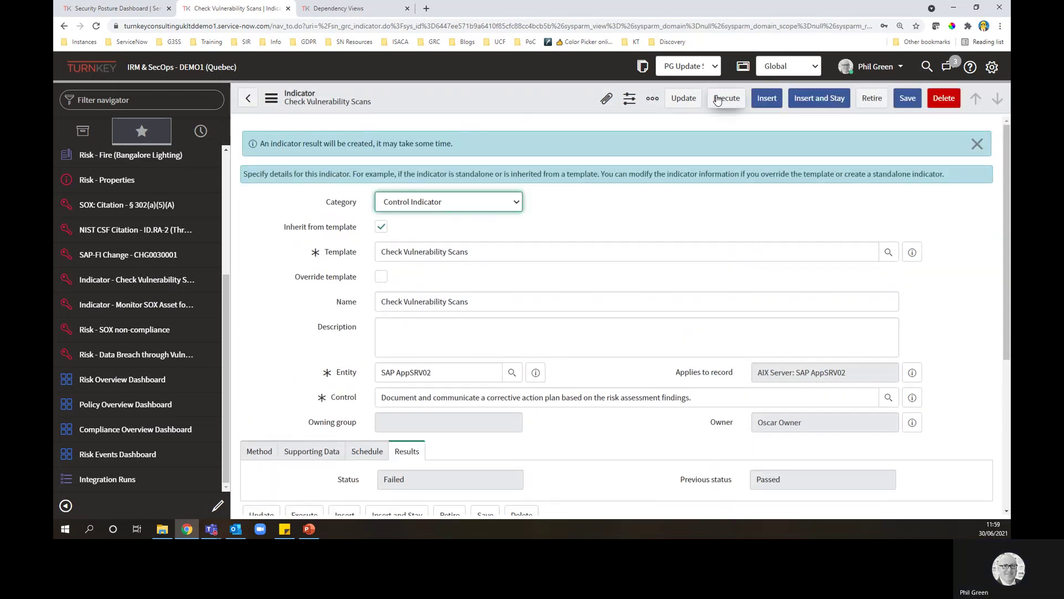
scroll(581, 321, "down", 3)
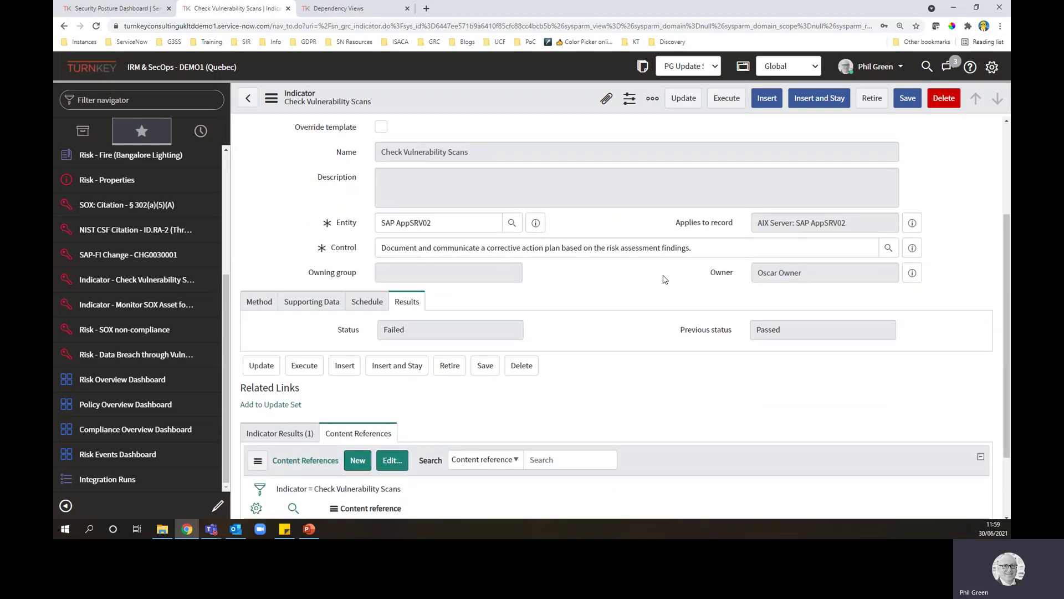
scroll(581, 307, "down", 1)
scroll(587, 305, "up", 1)
left_click(271, 98)
left_click(299, 284)
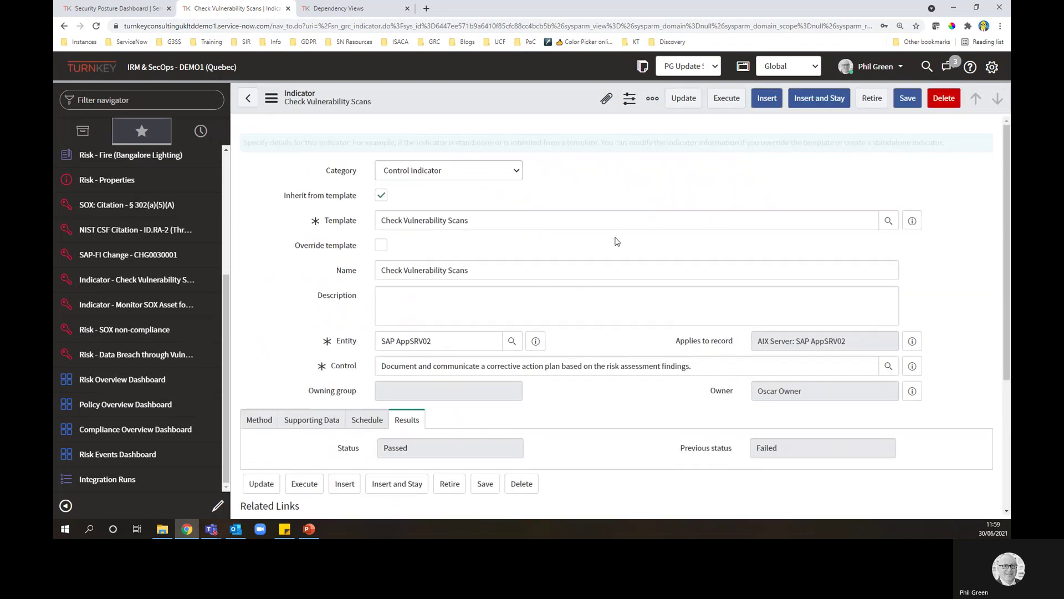
scroll(617, 241, "down", 1)
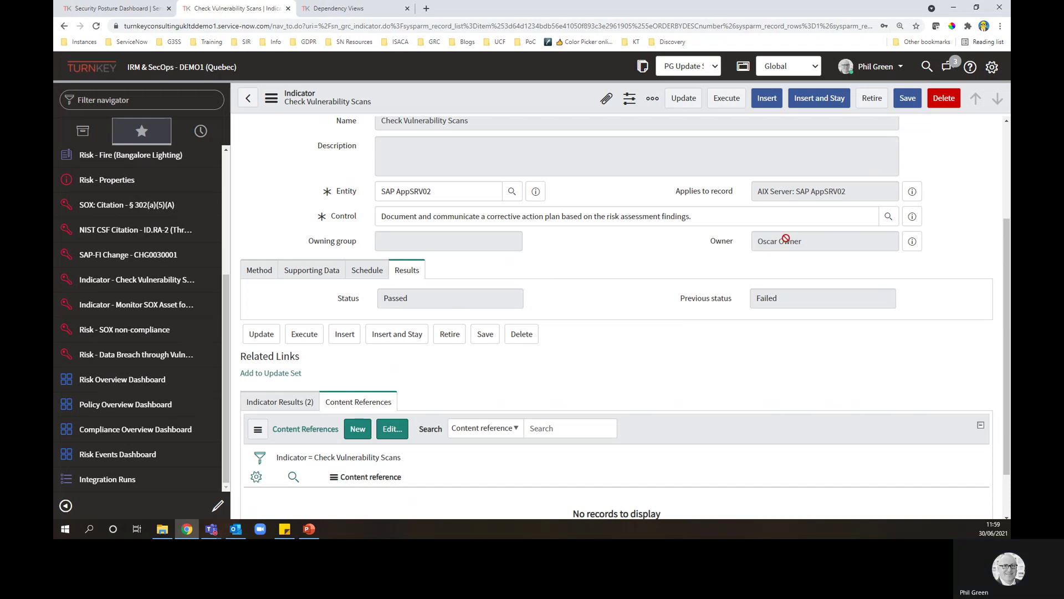
Open the now Compliant control, then its data-breach risk, scored 1 - Very Low
left_click(913, 217)
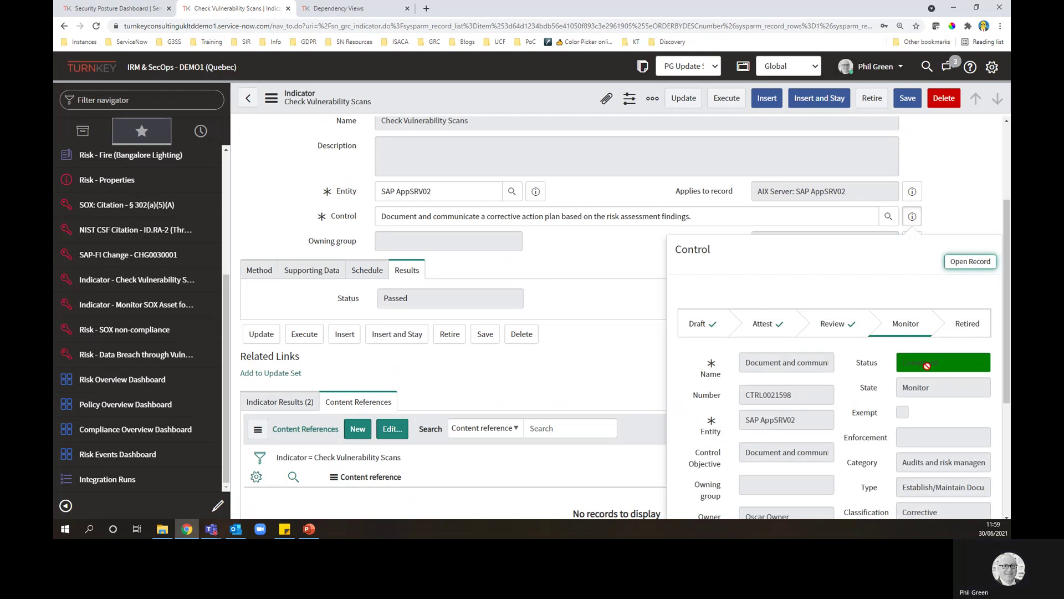
left_click(966, 263)
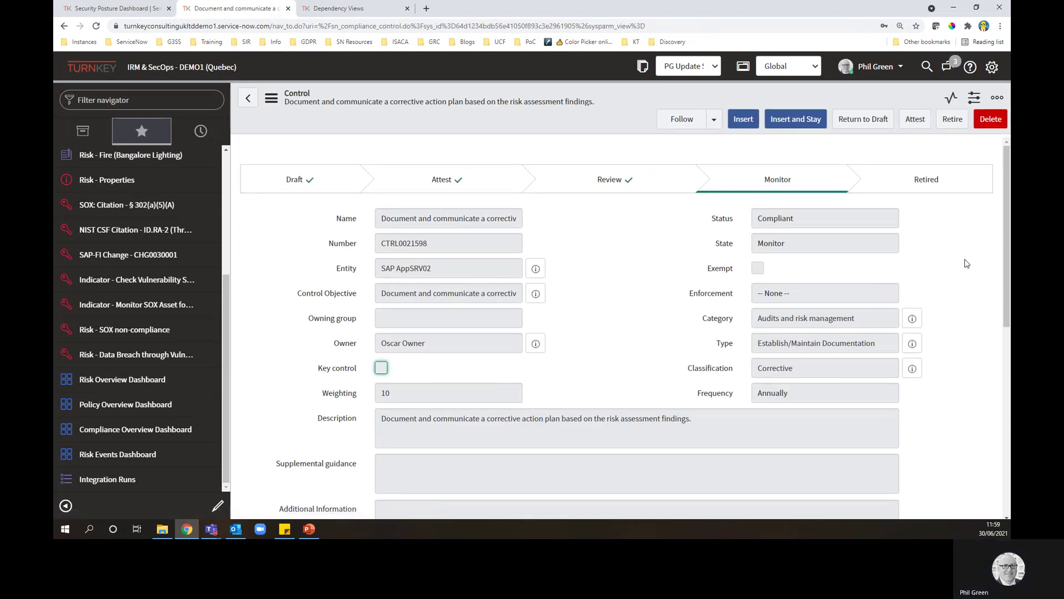
scroll(699, 330, "down", 4)
scroll(699, 331, "down", 3)
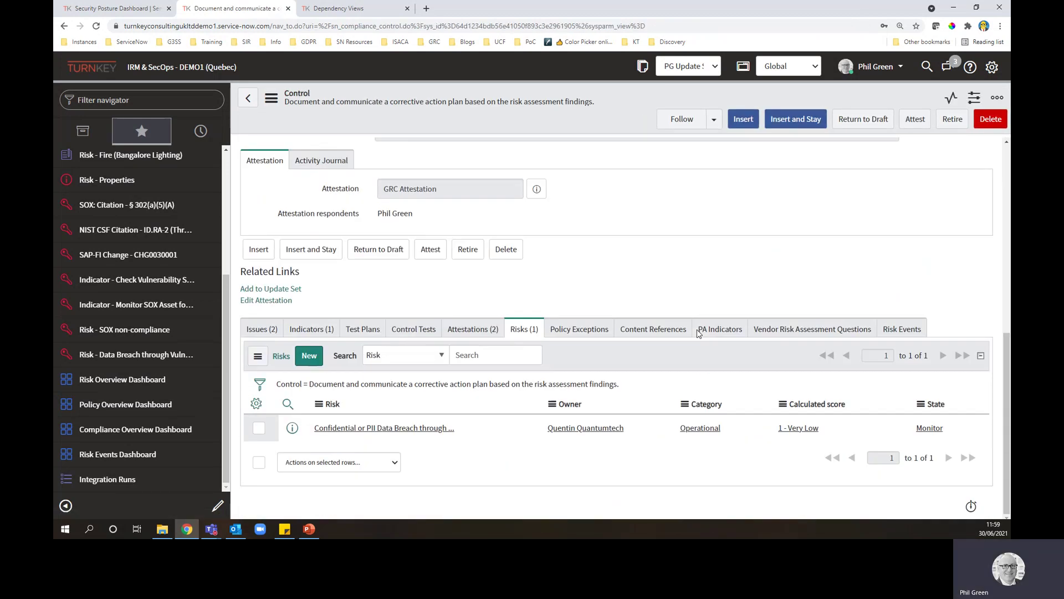
left_click(333, 428)
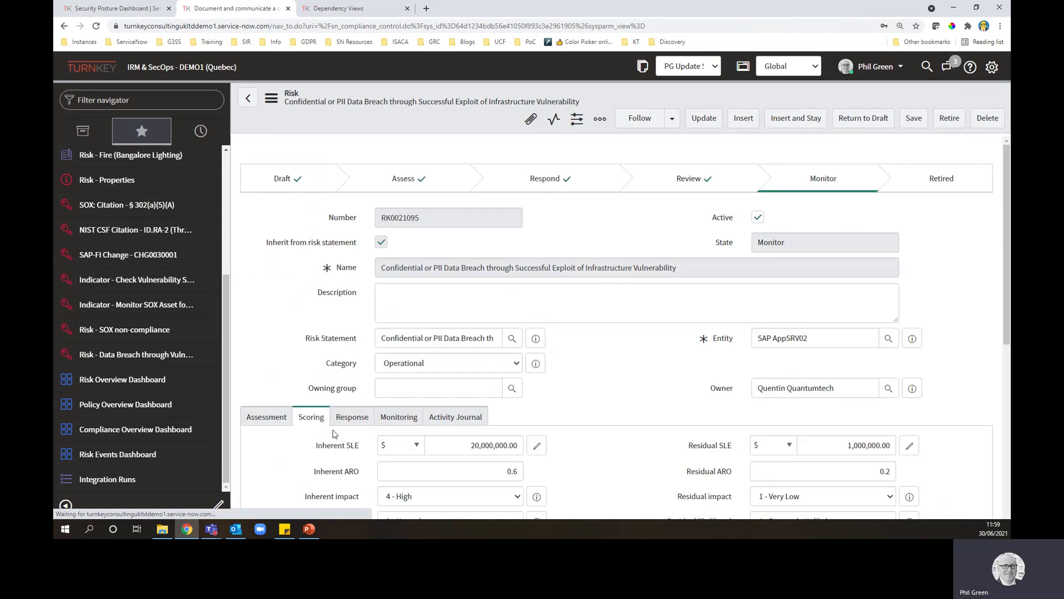
scroll(318, 361, "down", 5)
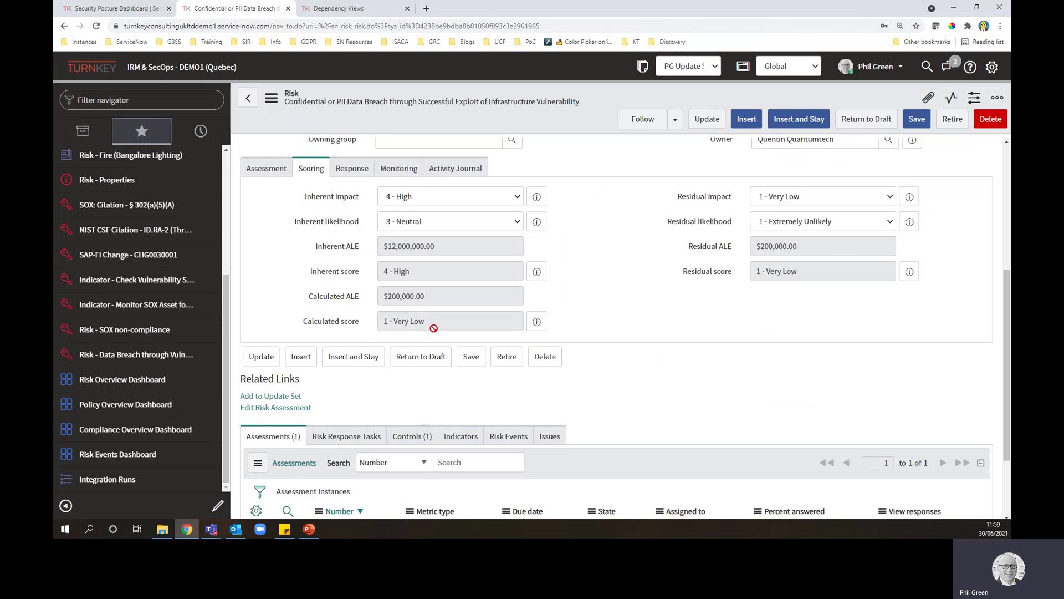
Return to PowerPoint on slide 4, 'Light touch management of assets, risks and controls'
left_click(309, 530)
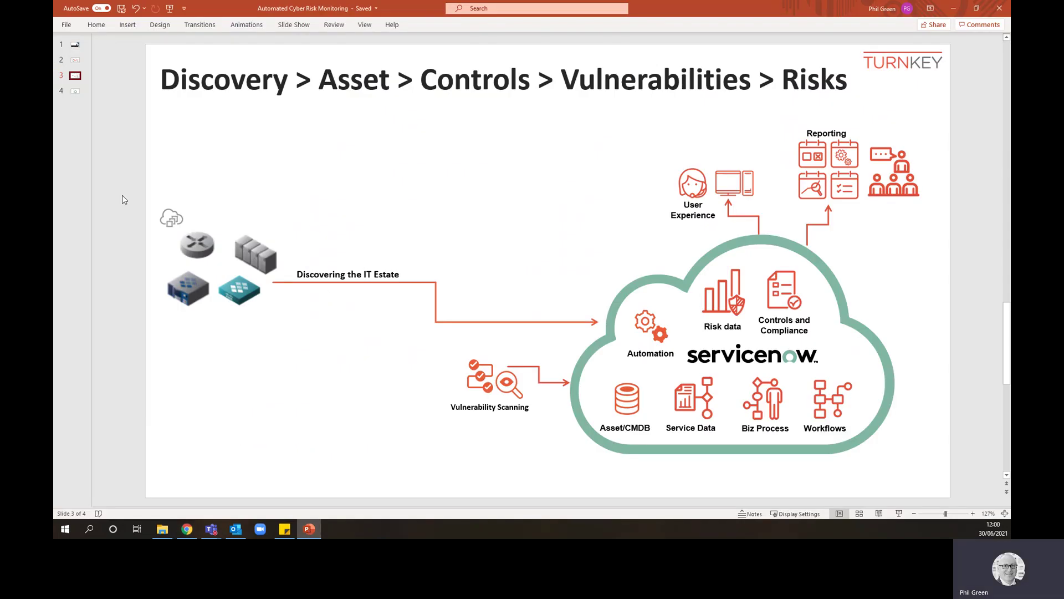
left_click(78, 99)
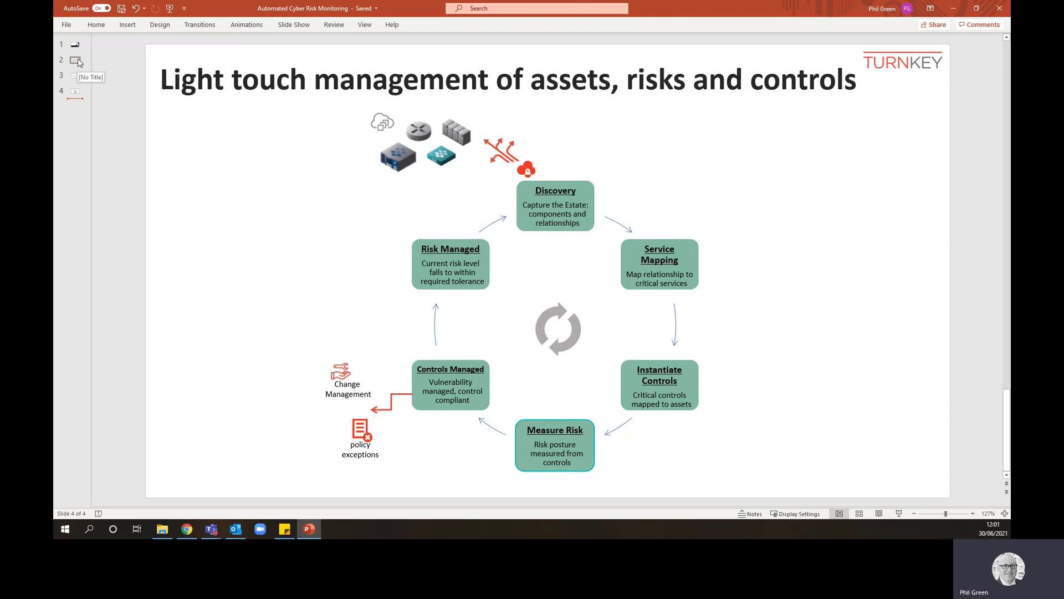
Show slide 2, 'ServiceNow as a system of insight and action', again
left_click(77, 59)
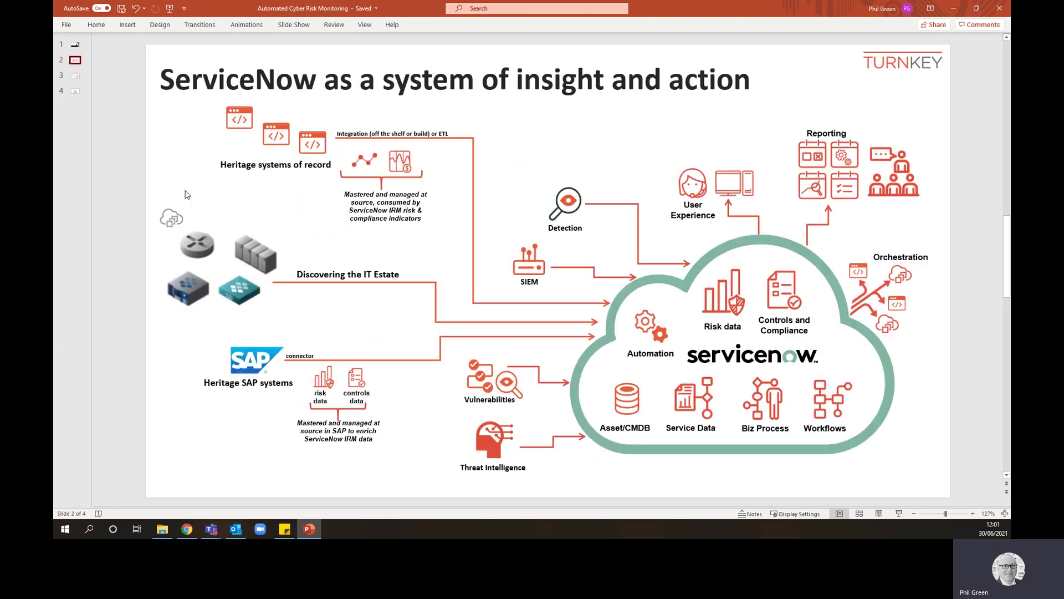